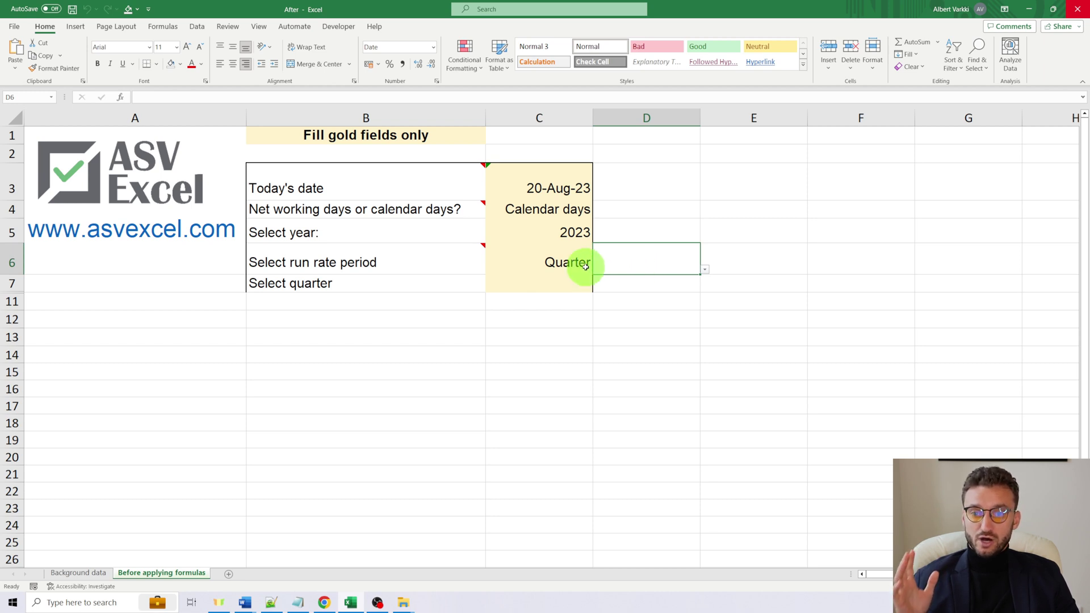
With C6 on Quarter, choose Q3 from C7's quarter list
{"action": "left_click", "coordinate": [584, 263]}
{"action": "left_click", "coordinate": [585, 282]}
{"action": "left_click", "coordinate": [596, 286]}
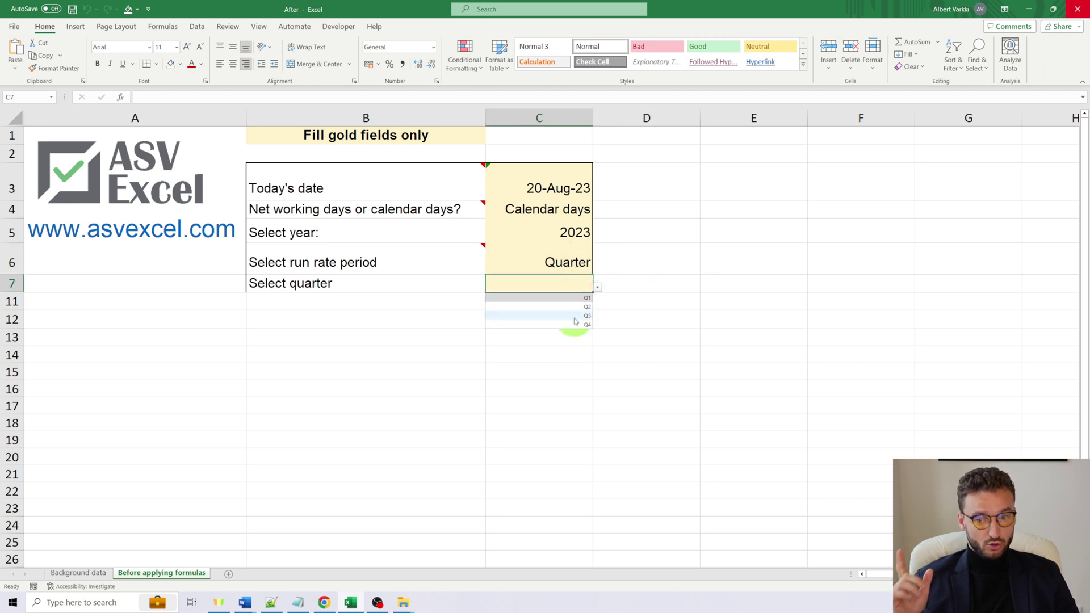
{"action": "left_click", "coordinate": [587, 316]}
Set C6 to Month and open C7's list to see the month options
{"action": "left_click", "coordinate": [585, 263]}
{"action": "left_click", "coordinate": [597, 267]}
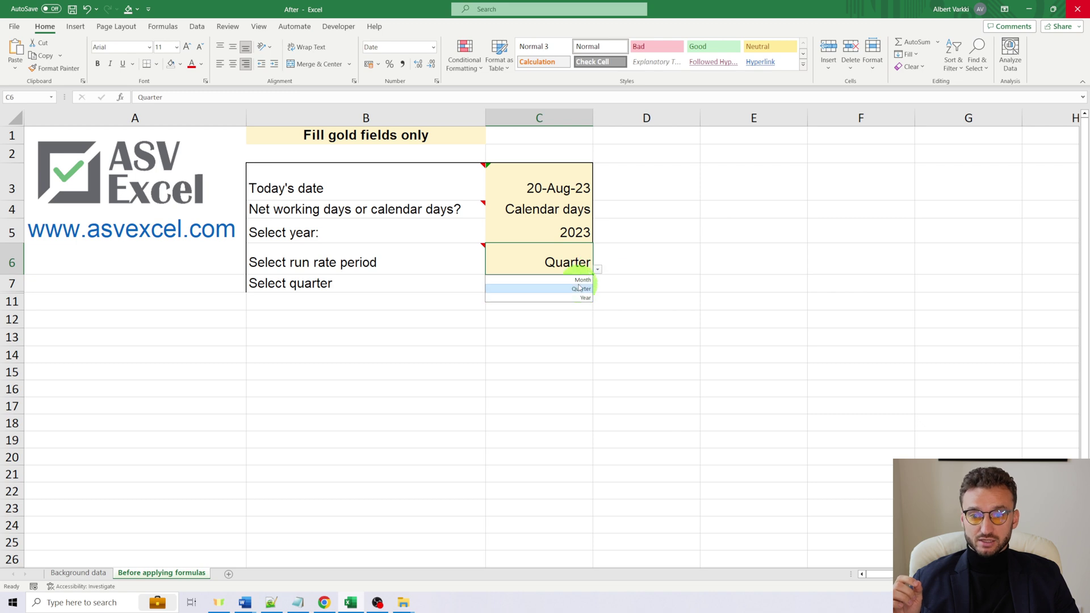
{"action": "left_click", "coordinate": [583, 280]}
{"action": "left_click", "coordinate": [585, 282]}
{"action": "left_click", "coordinate": [598, 290]}
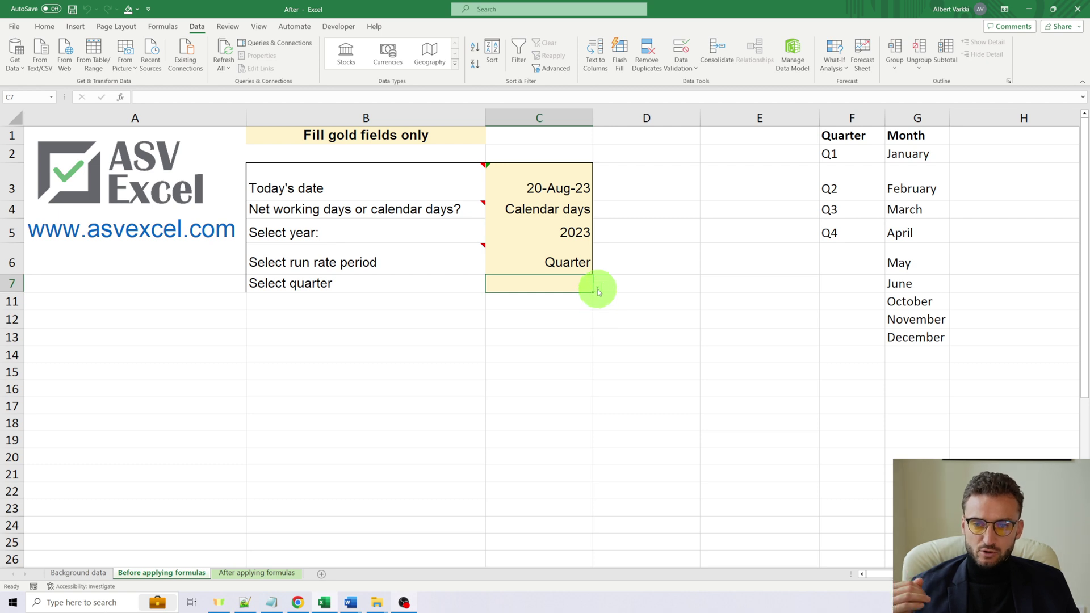
{"action": "left_click", "coordinate": [598, 290]}
{"action": "left_click", "coordinate": [598, 290]}
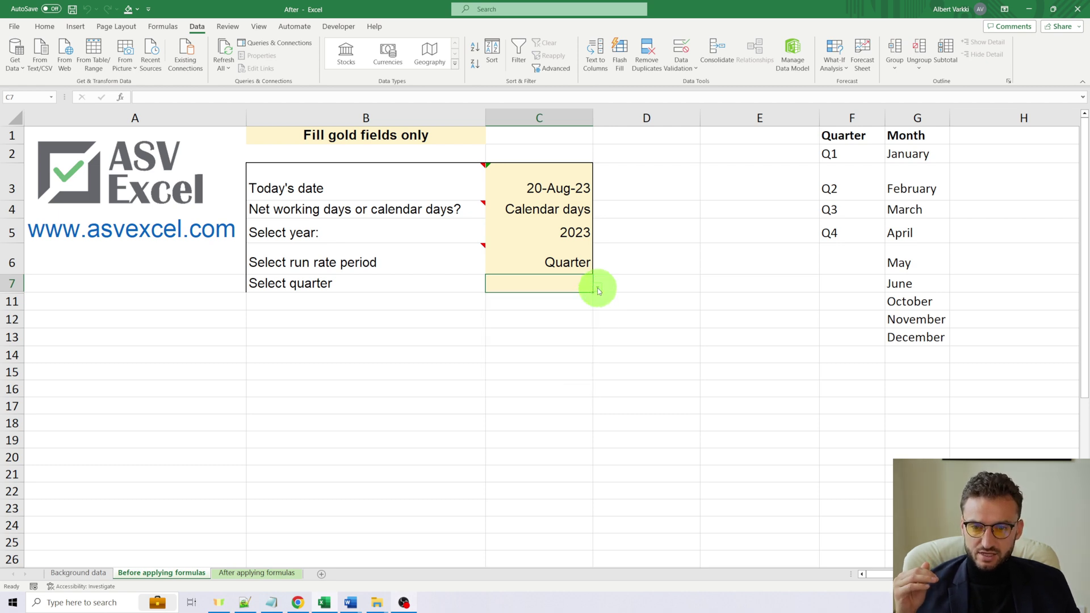
{"action": "left_click", "coordinate": [598, 290]}
{"action": "left_click", "coordinate": [598, 290]}
Pick Month in C6 again and recheck C7's month list
{"action": "left_click", "coordinate": [584, 267]}
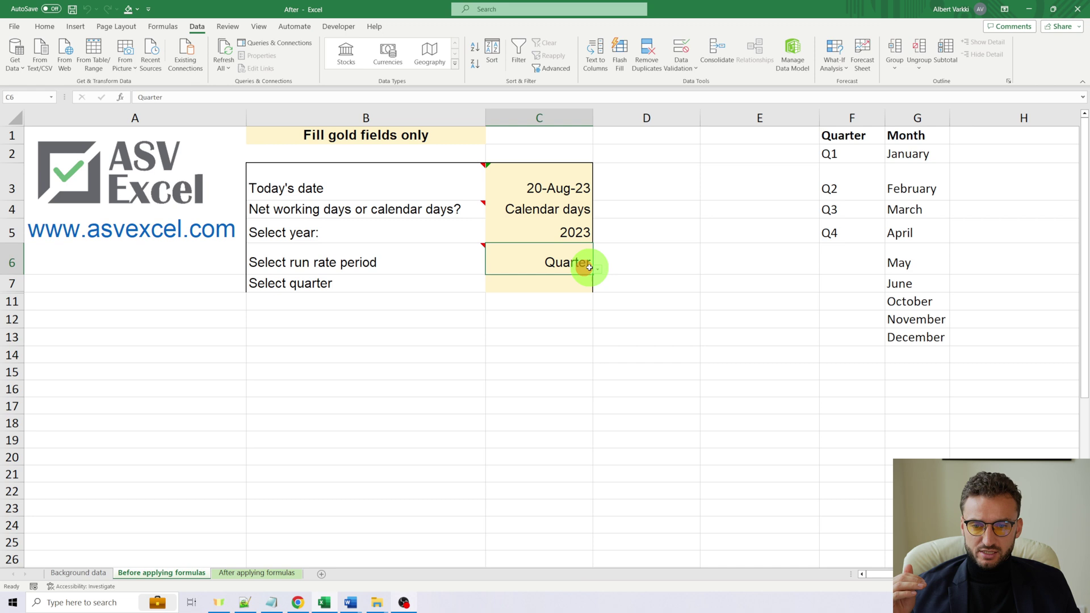
{"action": "left_click", "coordinate": [598, 268]}
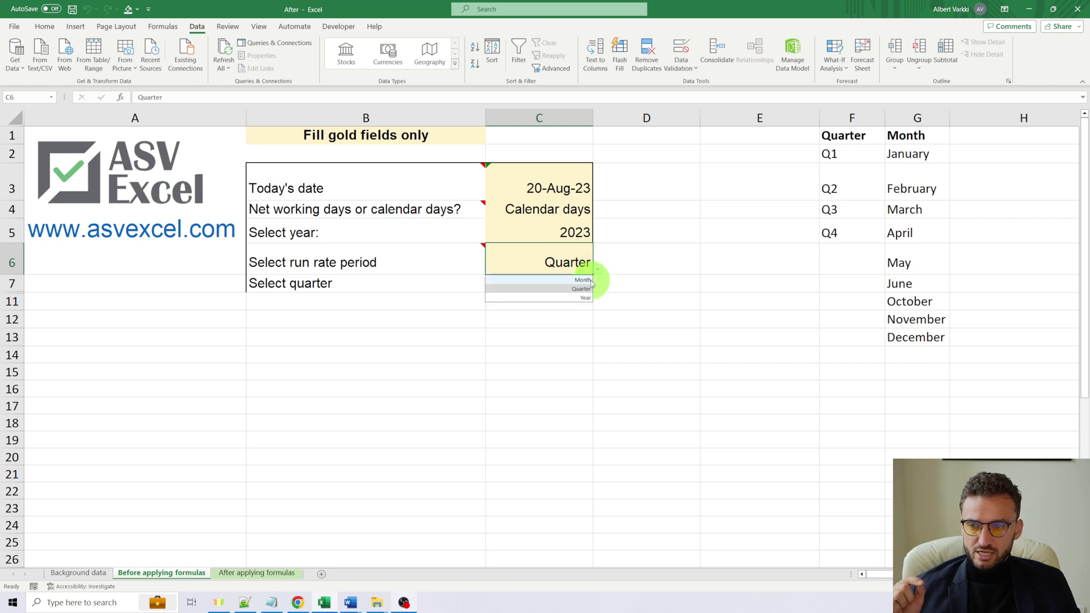
{"action": "left_click", "coordinate": [589, 280]}
{"action": "left_click", "coordinate": [584, 282]}
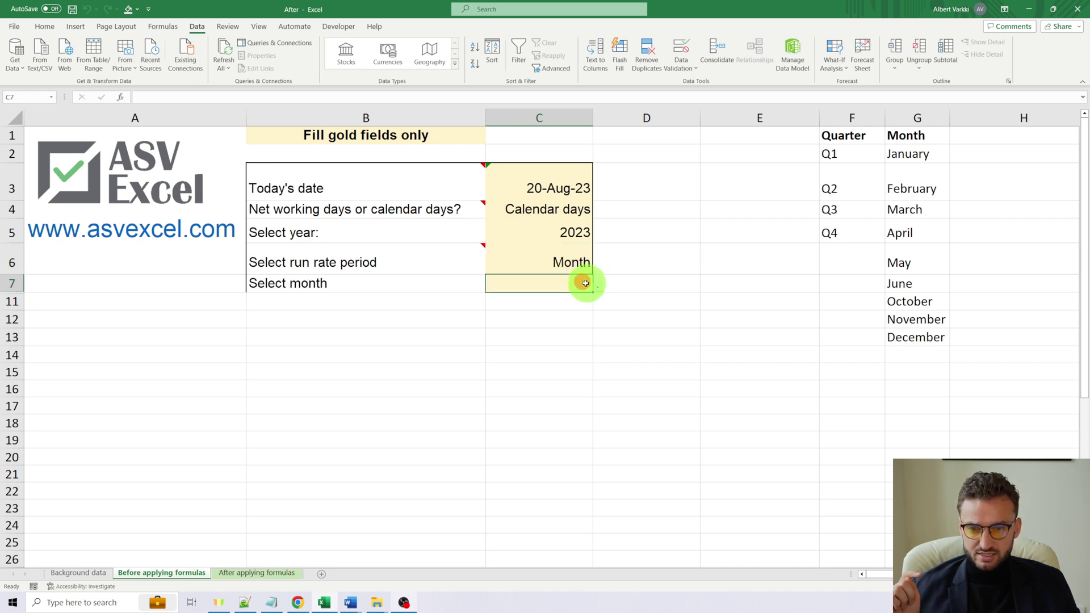
{"action": "left_click", "coordinate": [600, 290]}
{"action": "left_click", "coordinate": [602, 290]}
Return C6 to Quarter, check C7's list, and go to the After applying formulas sheet
{"action": "left_click", "coordinate": [591, 267]}
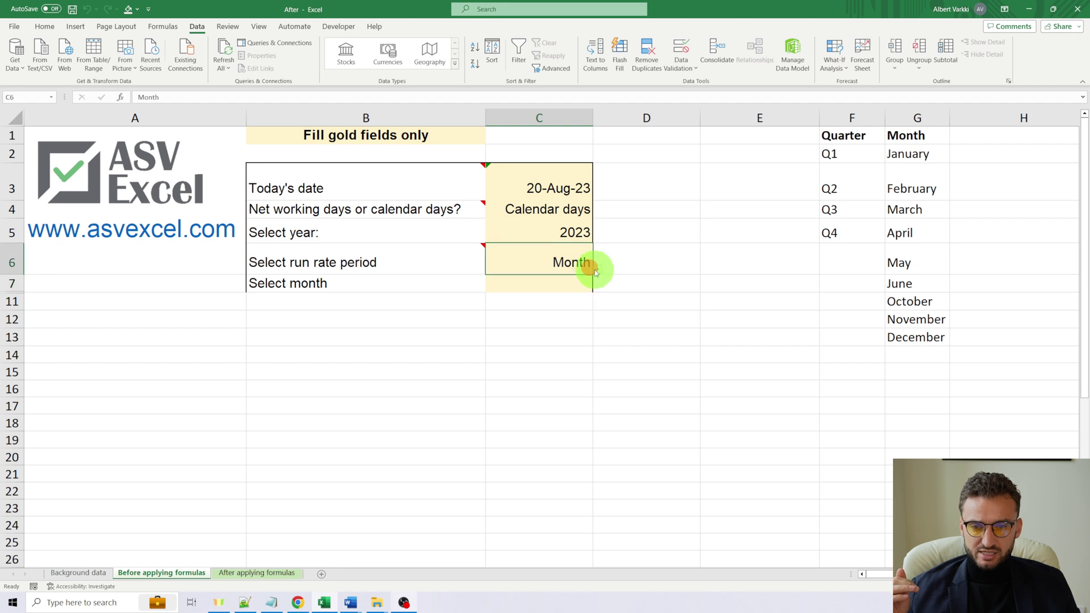
{"action": "left_click", "coordinate": [598, 269]}
{"action": "left_click", "coordinate": [588, 289]}
{"action": "left_click", "coordinate": [584, 282]}
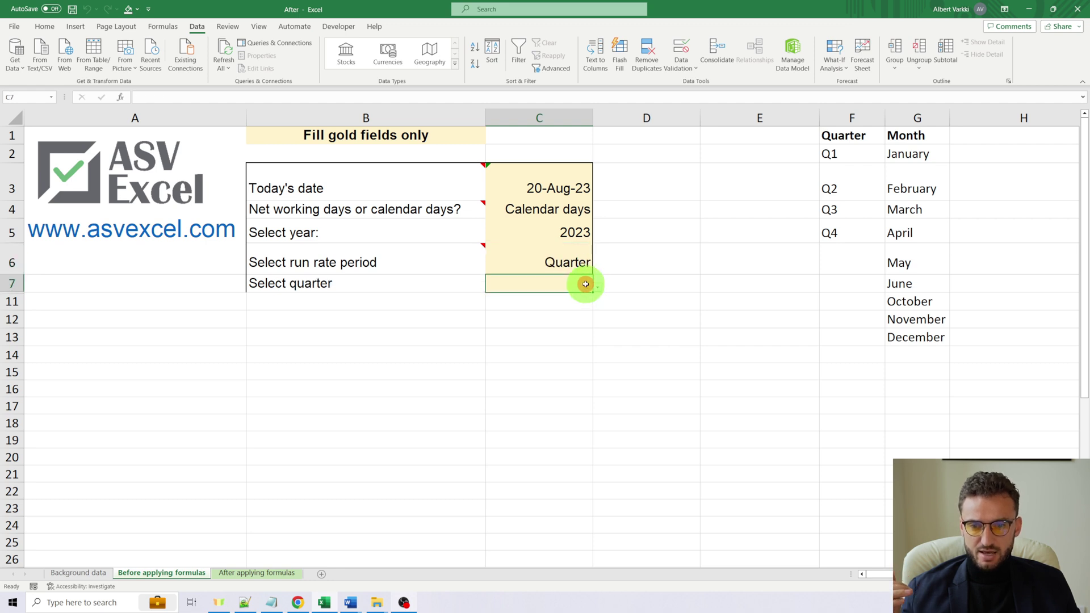
{"action": "left_click", "coordinate": [598, 287]}
{"action": "left_click", "coordinate": [600, 287]}
{"action": "key", "text": "ctrl+Page_Down"}
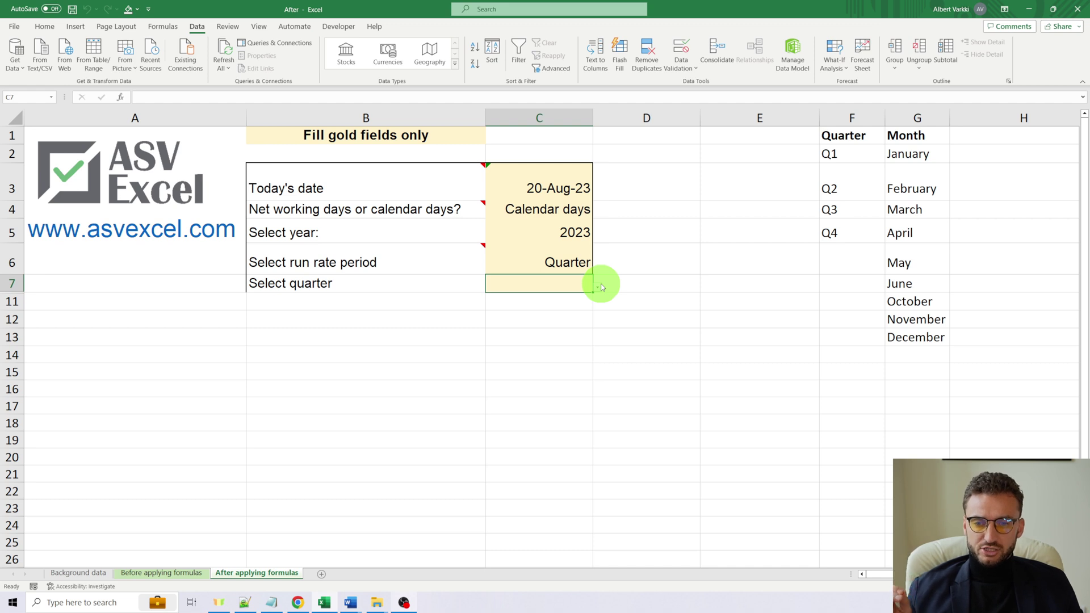
{"action": "left_click", "coordinate": [590, 263]}
{"action": "left_click", "coordinate": [599, 268]}
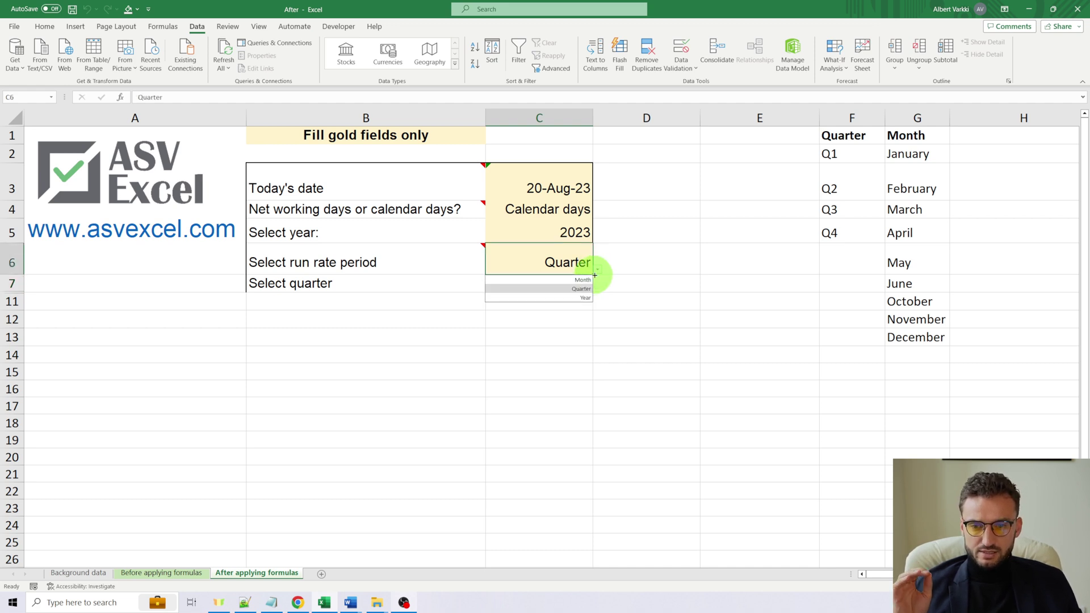
{"action": "left_click", "coordinate": [586, 281]}
{"action": "left_click", "coordinate": [598, 287]}
{"action": "left_click", "coordinate": [599, 287]}
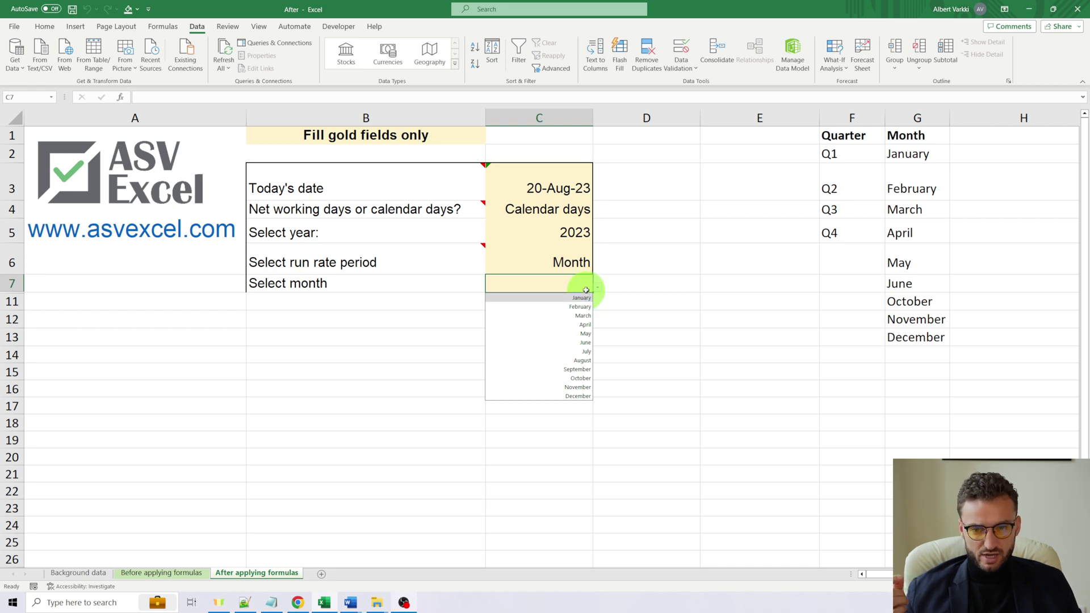
{"action": "left_click", "coordinate": [590, 266]}
{"action": "left_click", "coordinate": [598, 268]}
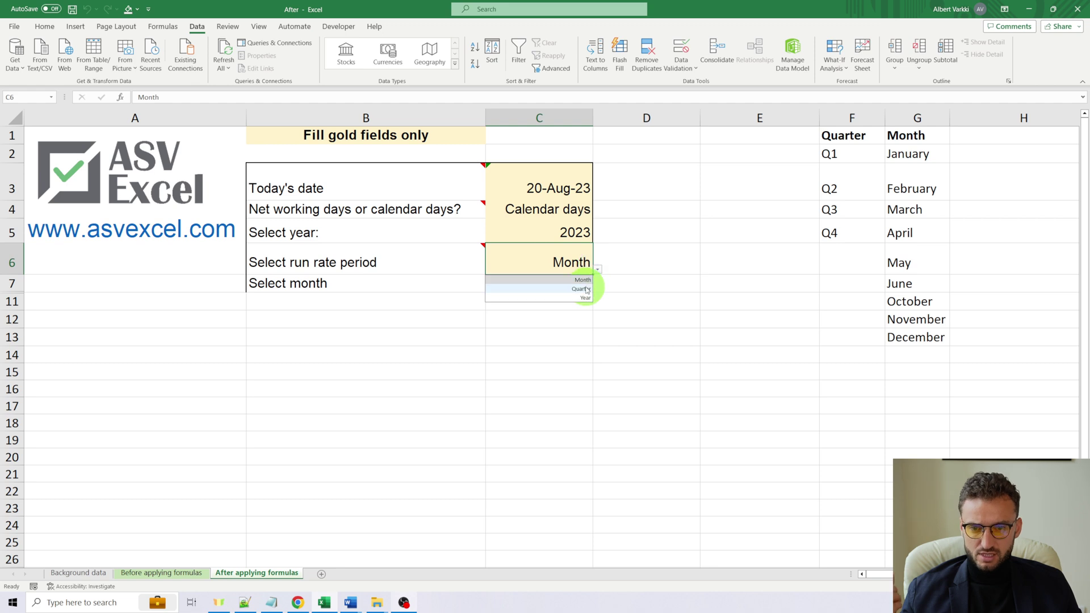
{"action": "left_click", "coordinate": [587, 289]}
{"action": "left_click", "coordinate": [586, 283]}
{"action": "left_click", "coordinate": [599, 288]}
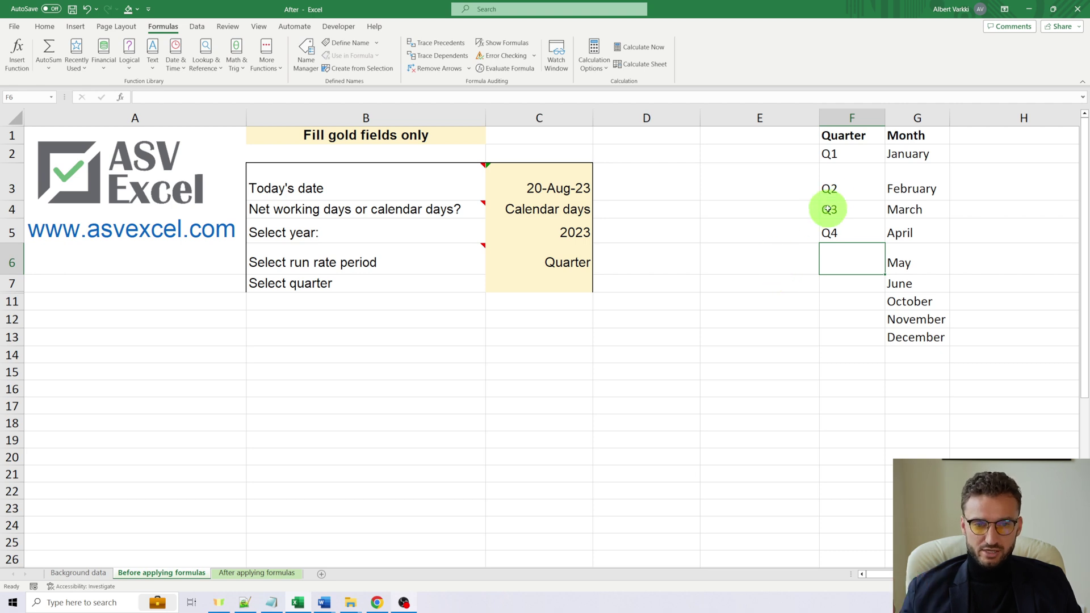
Name the Q1–Q4 cells F2:F5 'Quarters' via the Name Box
{"action": "left_click_drag", "start_coordinate": [839, 153], "coordinate": [836, 233]}
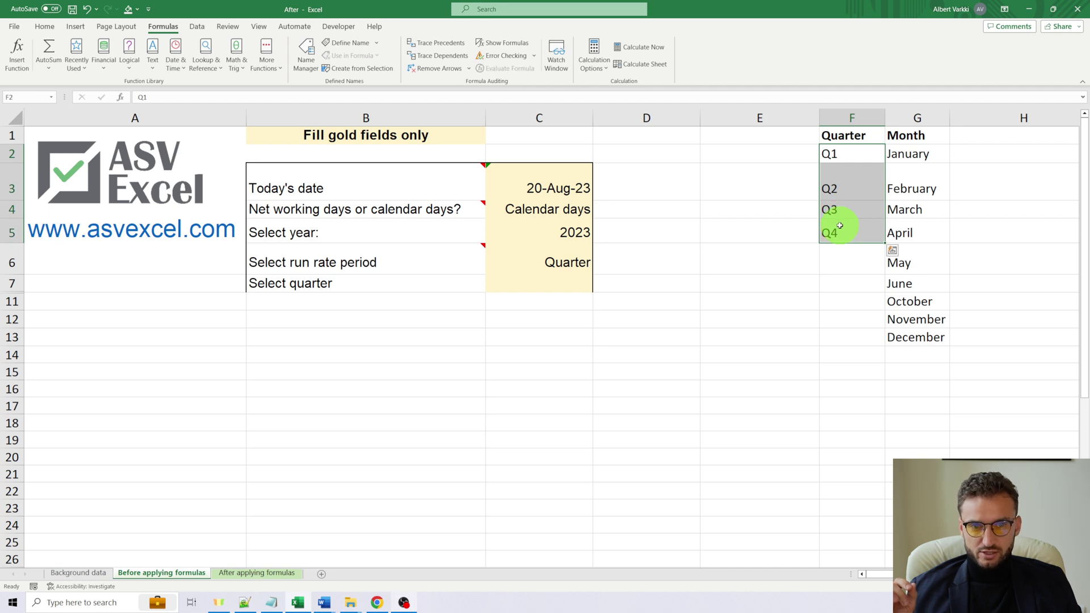
{"action": "left_click", "coordinate": [33, 99]}
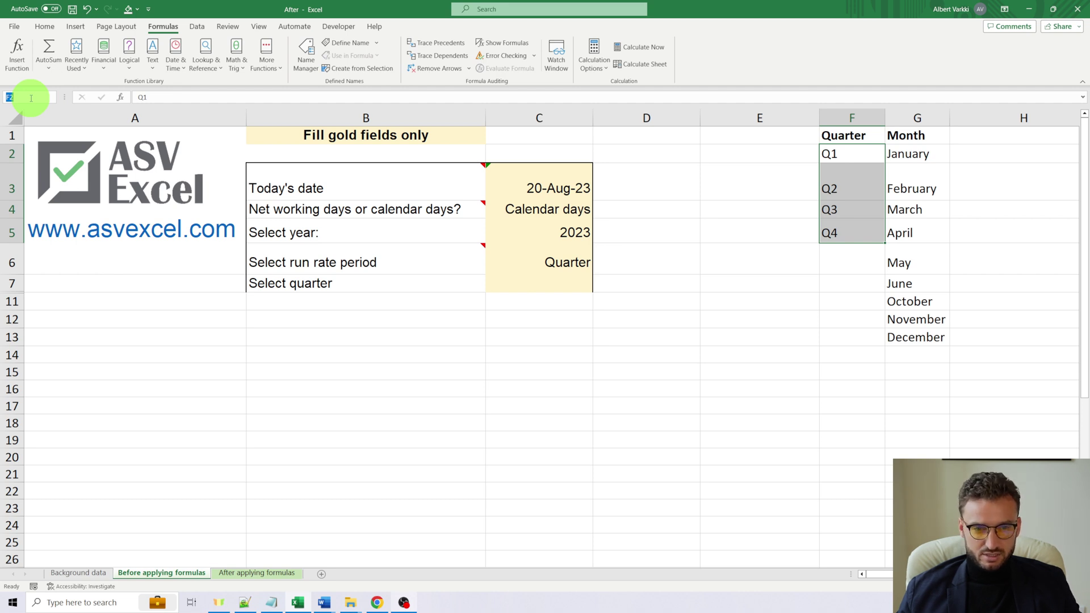
{"action": "type", "text": "Quarters"}
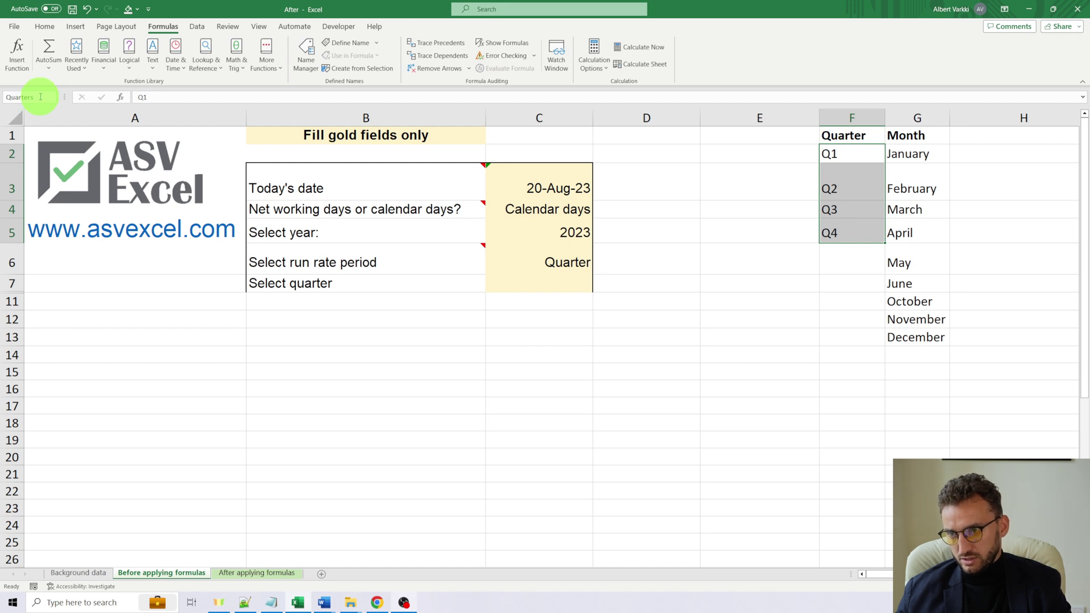
{"action": "key", "text": "Return"}
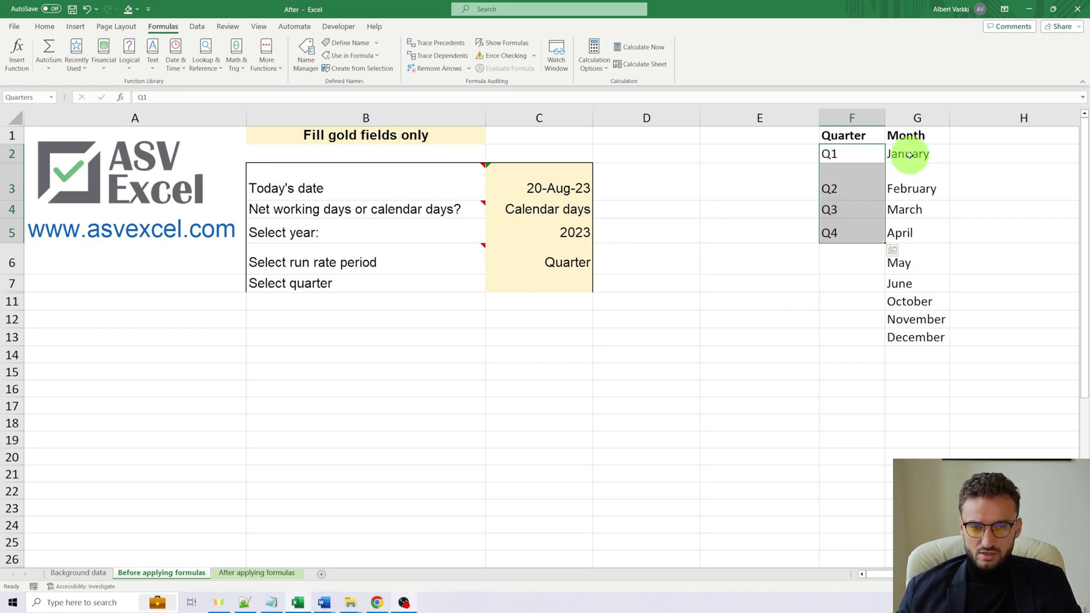
Name the January–December cells G2:G13 'Months' via the Name Box
{"action": "left_click_drag", "start_coordinate": [910, 154], "coordinate": [913, 331]}
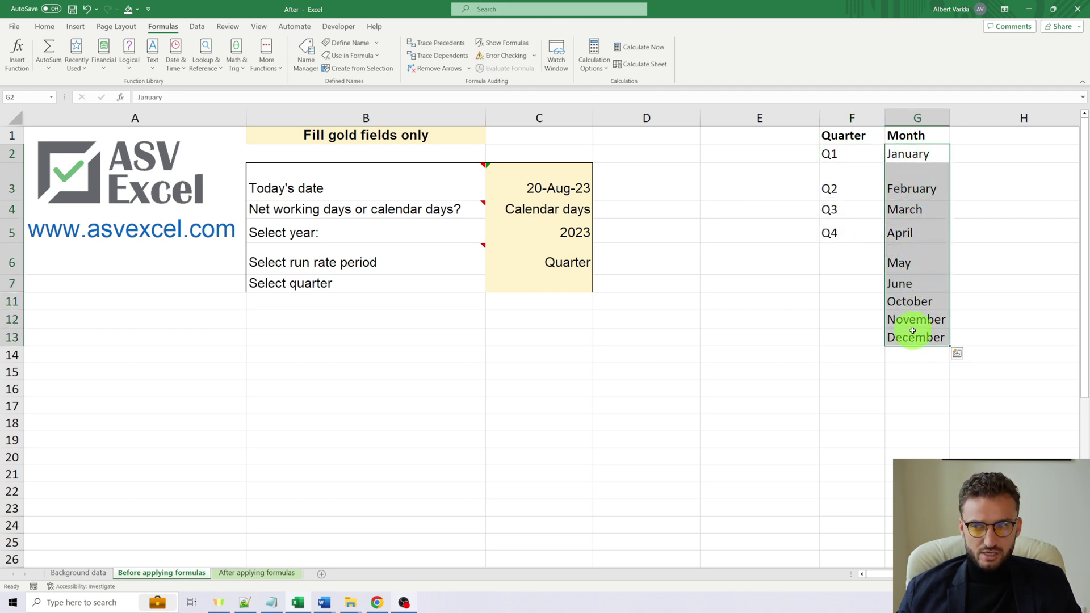
{"action": "left_click", "coordinate": [28, 97]}
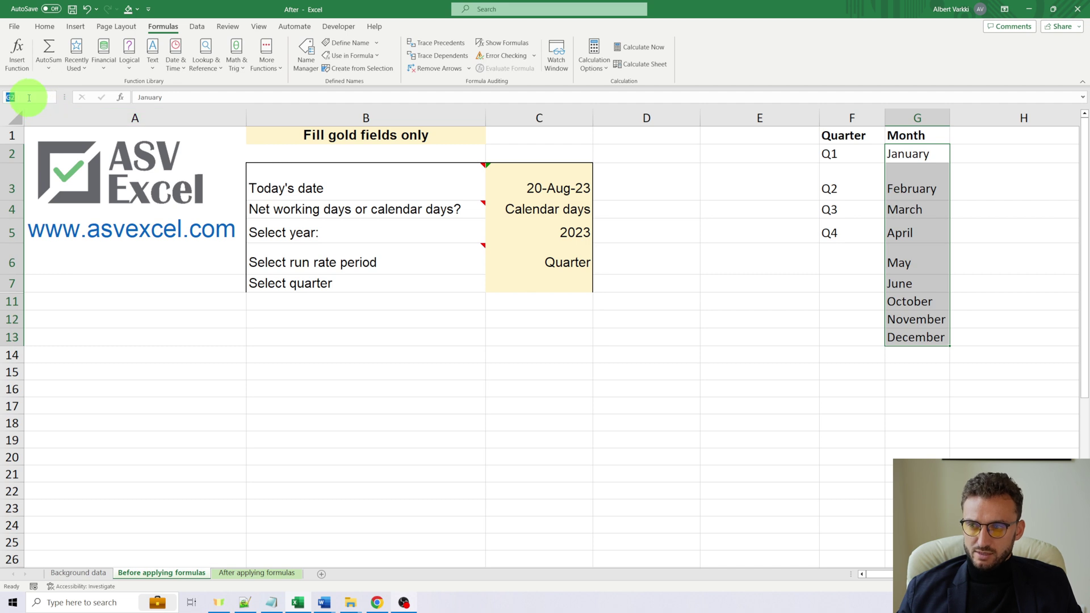
{"action": "type", "text": "Months"}
{"action": "key", "text": "Return"}
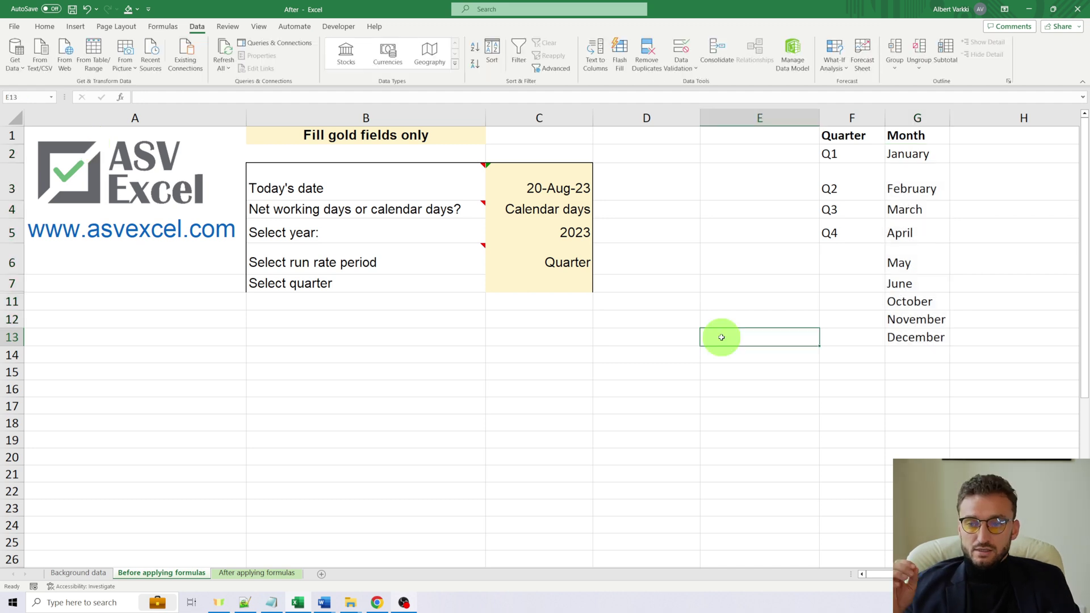
Open Data Validation for C7, keep Allow on List, and select the =Months source
{"action": "left_click", "coordinate": [575, 282]}
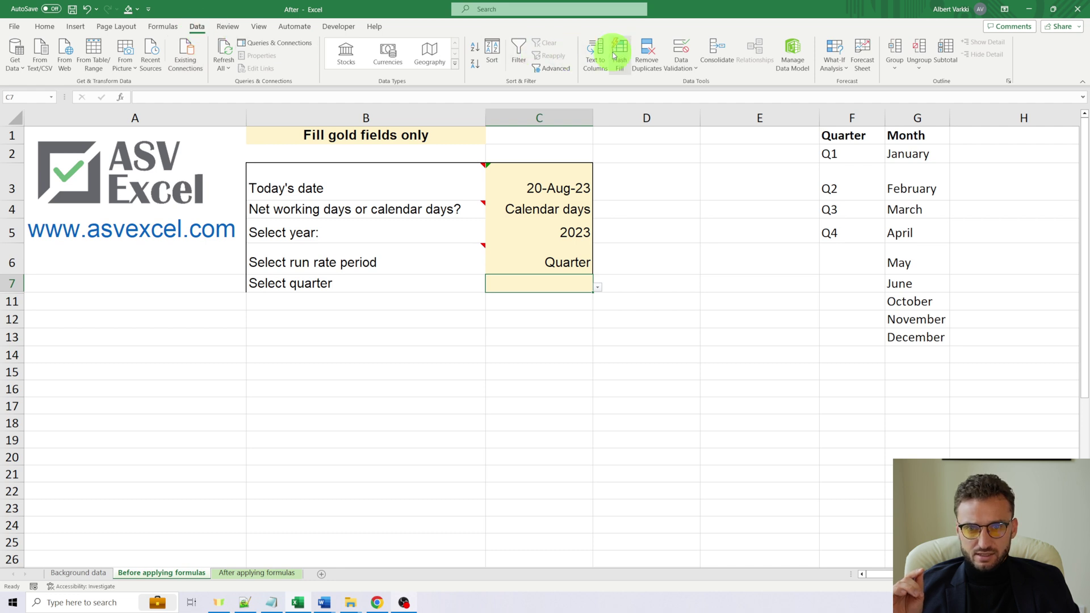
{"action": "left_click", "coordinate": [681, 51]}
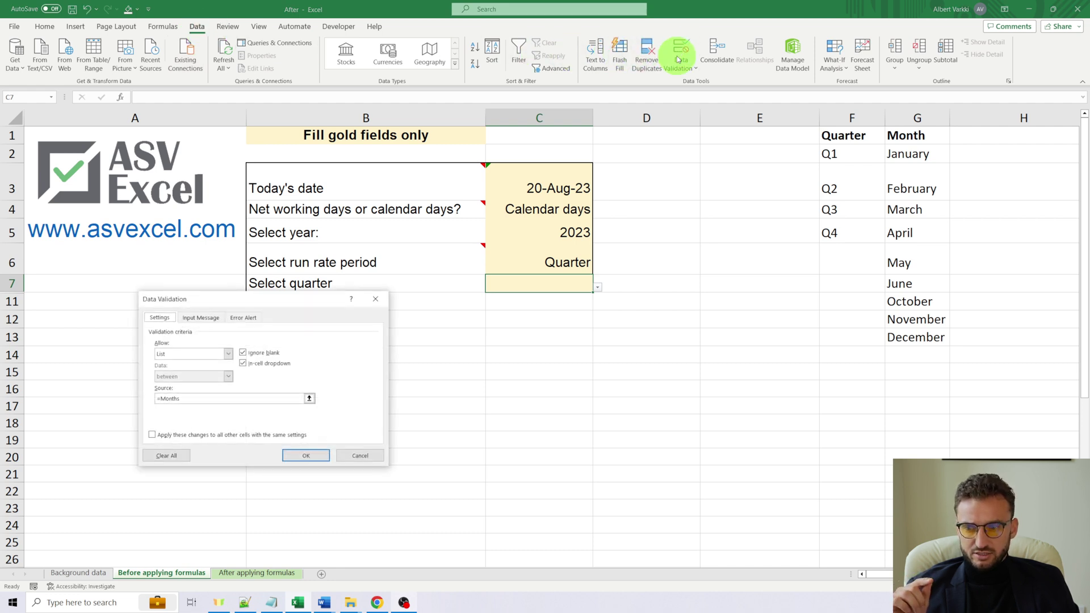
{"action": "left_click", "coordinate": [227, 353]}
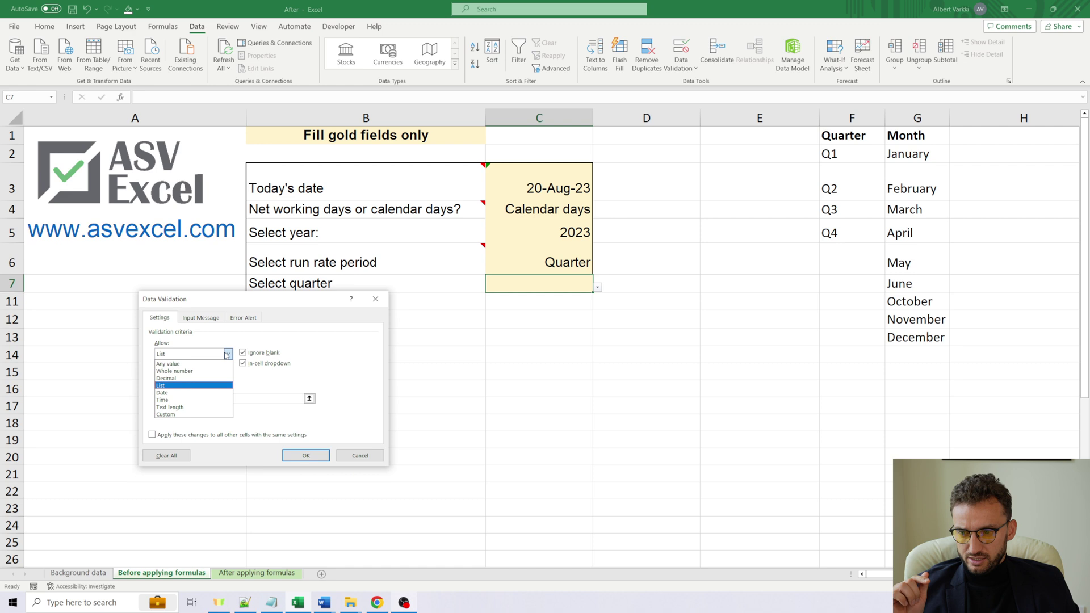
{"action": "left_click", "coordinate": [171, 388]}
{"action": "left_click_drag", "start_coordinate": [198, 400], "coordinate": [138, 397]}
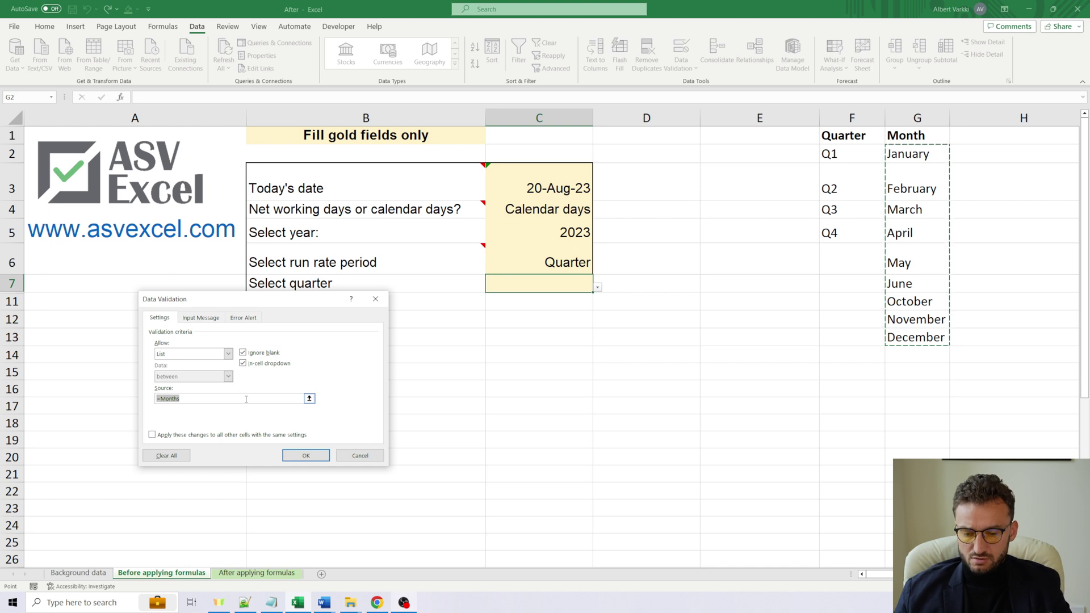
Rewrite C7's source as =indirect(if(c6="Quarter","Quarters", followed by ,if(c6= for Month
{"action": "type", "text": "=in"}
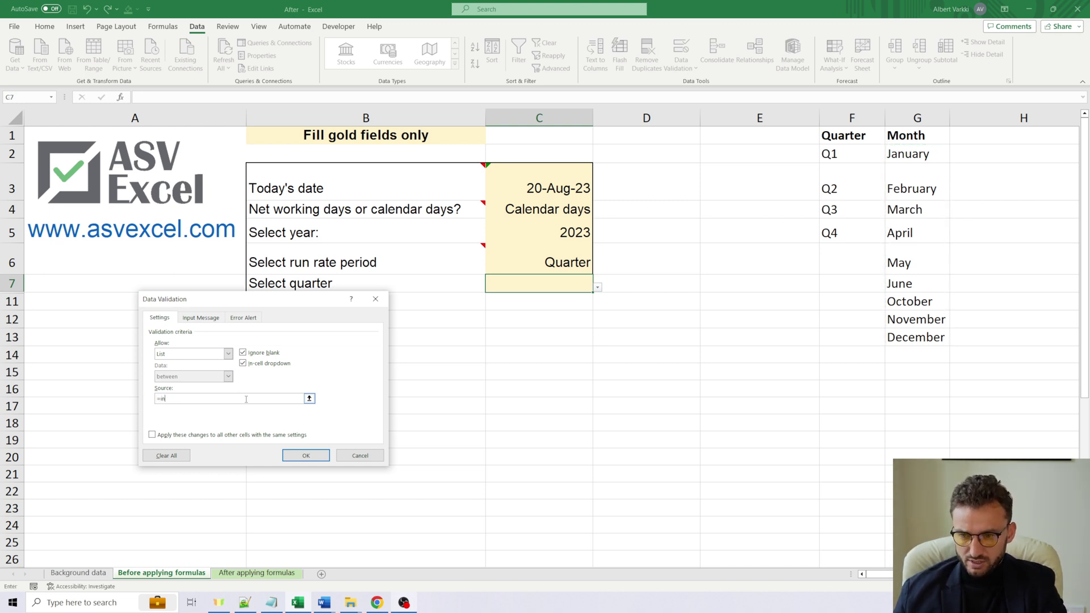
{"action": "type", "text": "direct"}
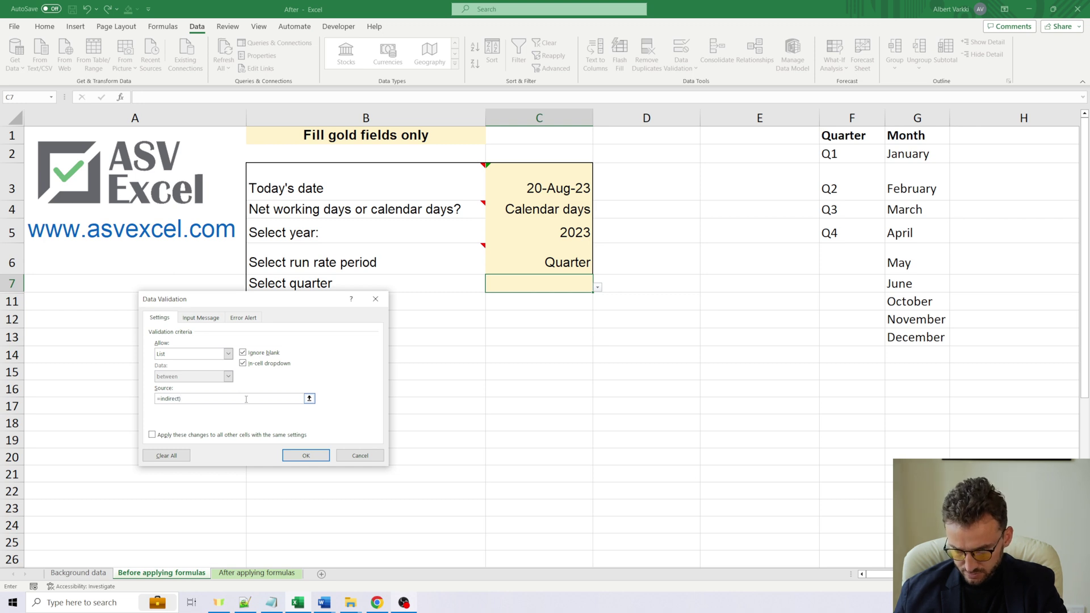
{"action": "type", "text": "(if("}
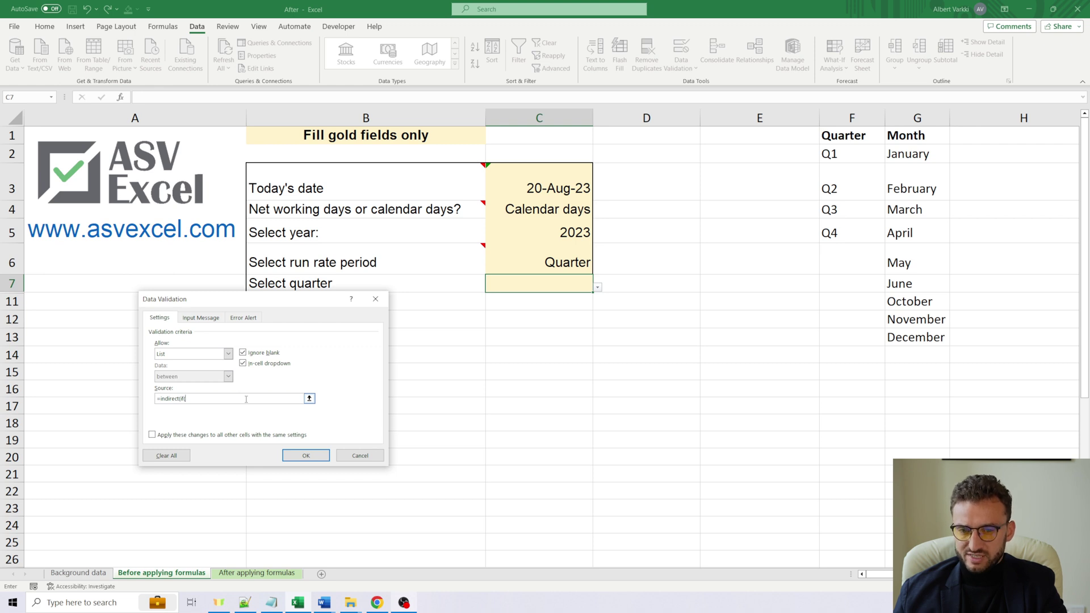
{"action": "type", "text": "c6=\"Quarter\","}
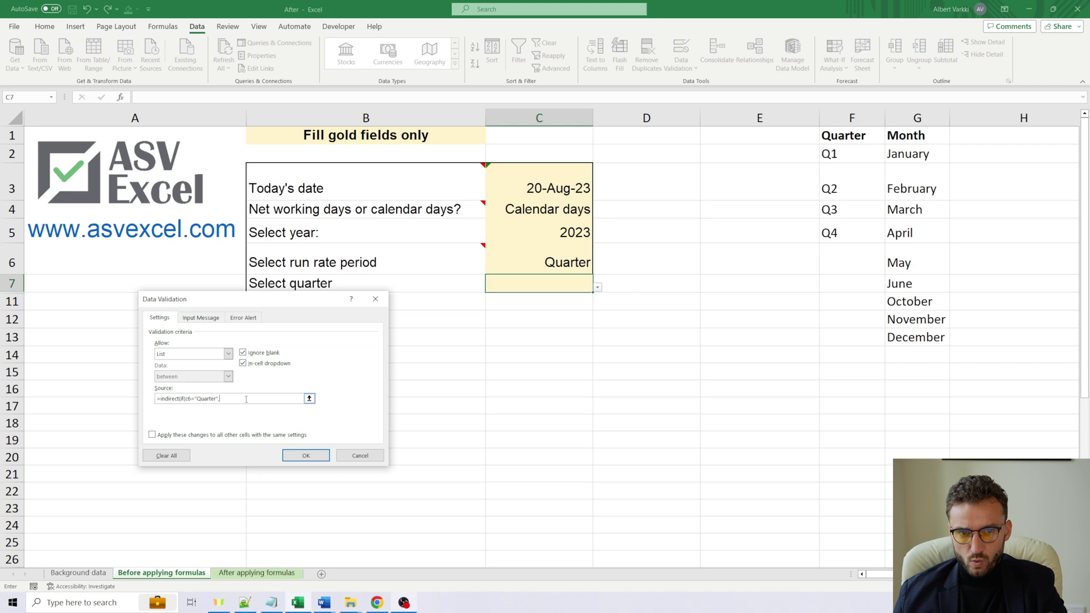
{"action": "left_click_drag", "start_coordinate": [835, 154], "coordinate": [830, 236]}
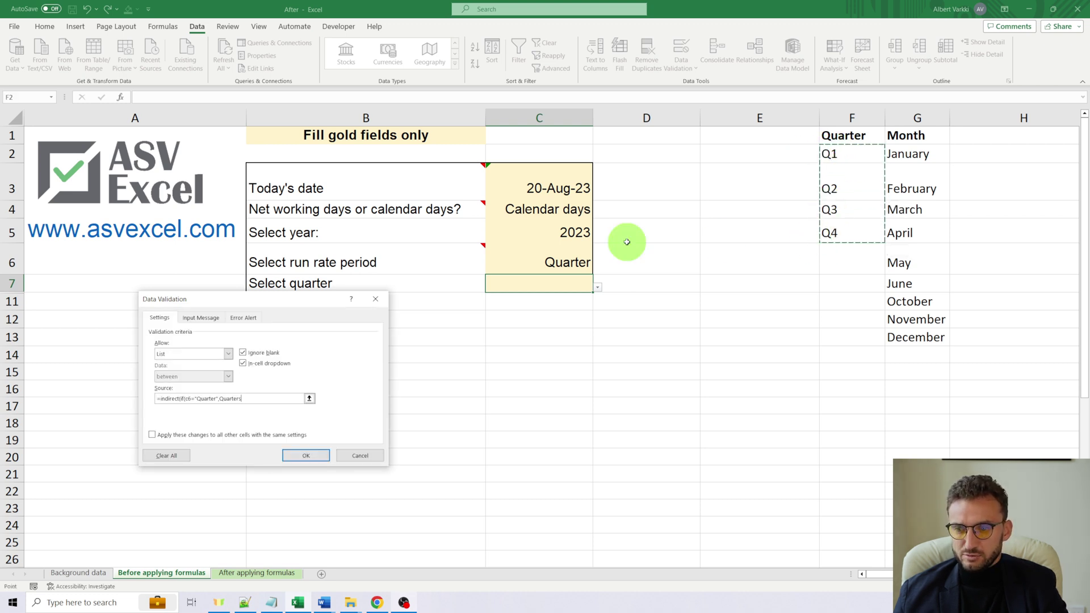
{"action": "type", "text": "\""}
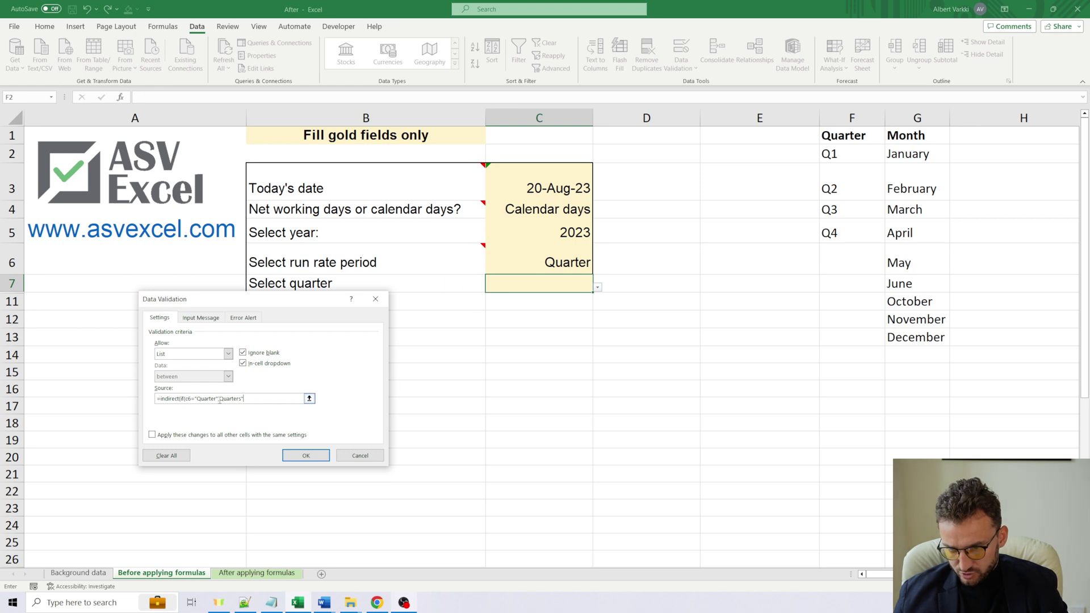
{"action": "left_click", "coordinate": [218, 399]}
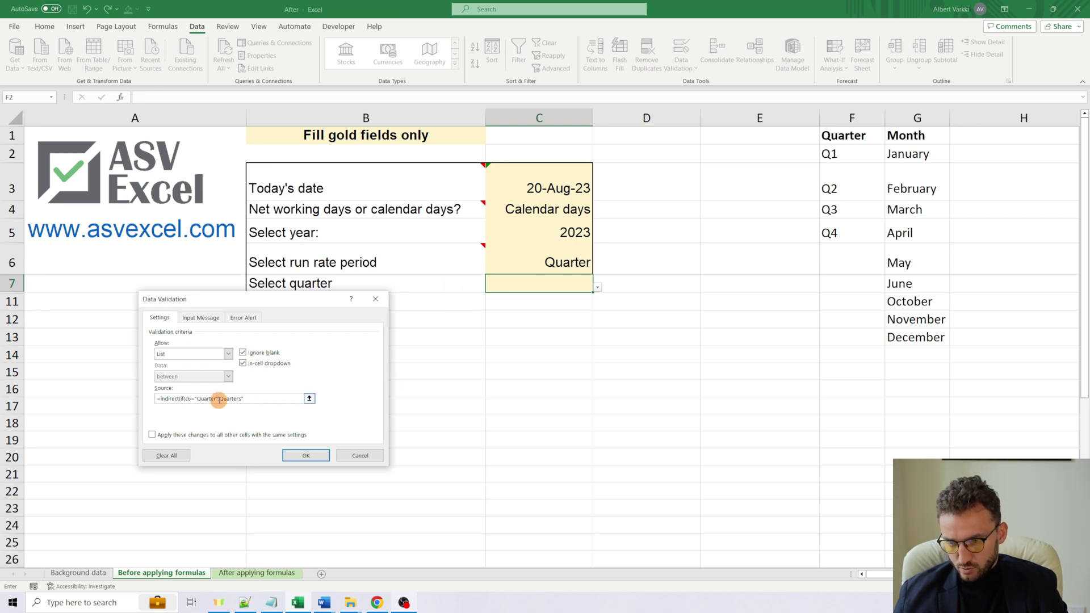
{"action": "type", "text": "\""}
{"action": "left_click", "coordinate": [281, 398]}
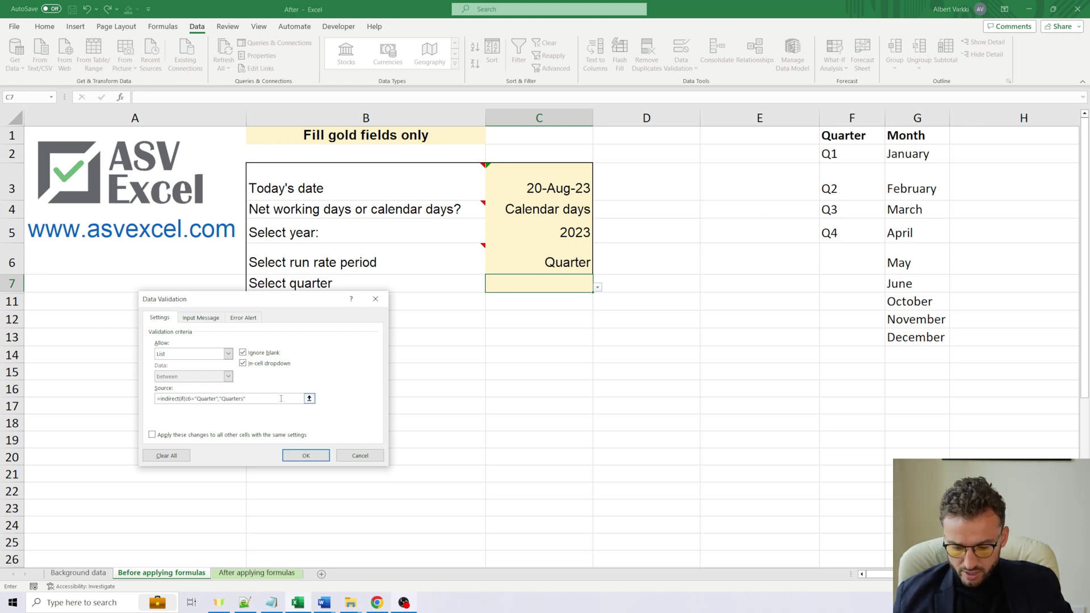
{"action": "type", "text": ","}
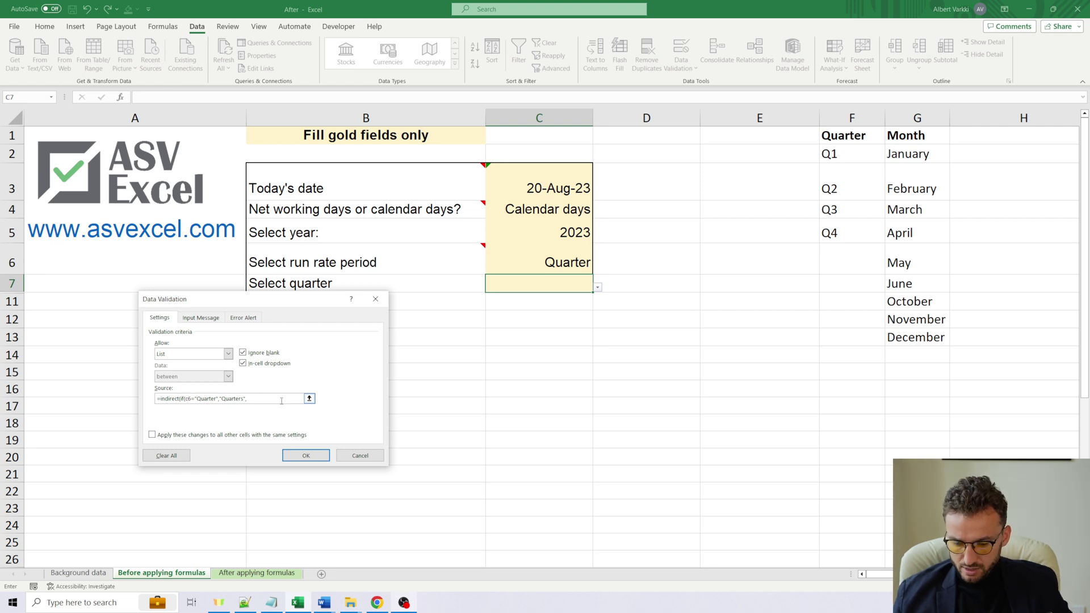
{"action": "type", "text": "if("}
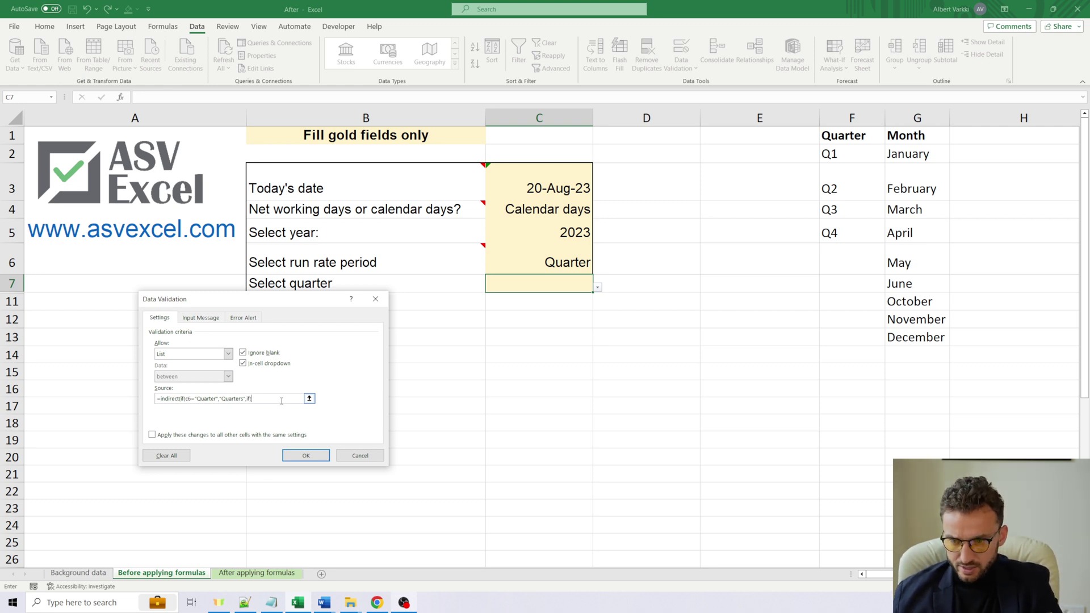
{"action": "type", "text": "c6=\"Month\","}
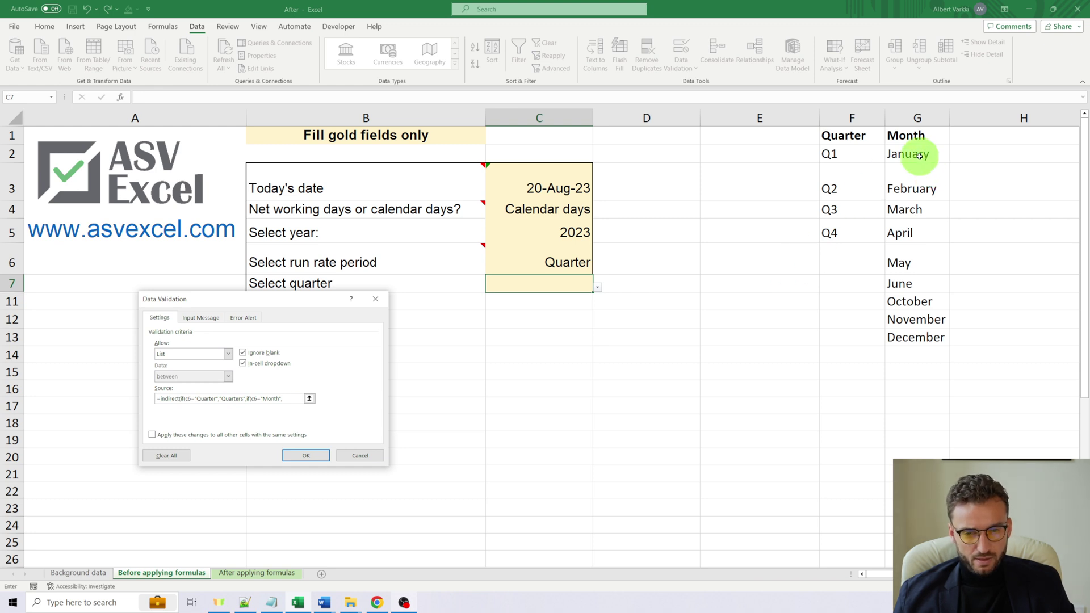
Finish the source with "Months" and a blank "" fallback, close the brackets, and click OK
{"action": "left_click_drag", "start_coordinate": [920, 156], "coordinate": [920, 335]}
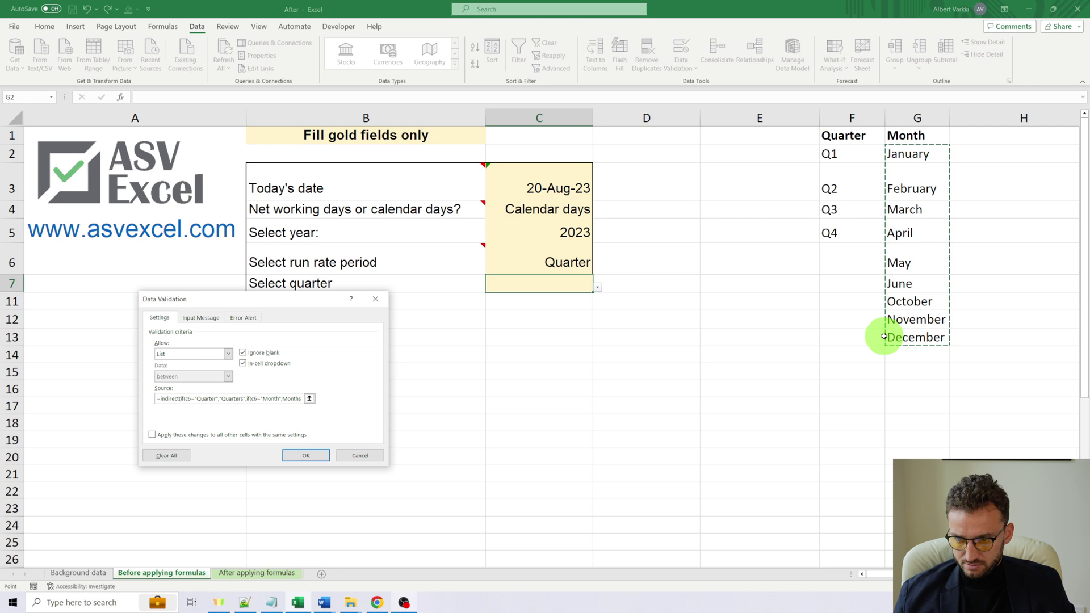
{"action": "type", "text": "\""}
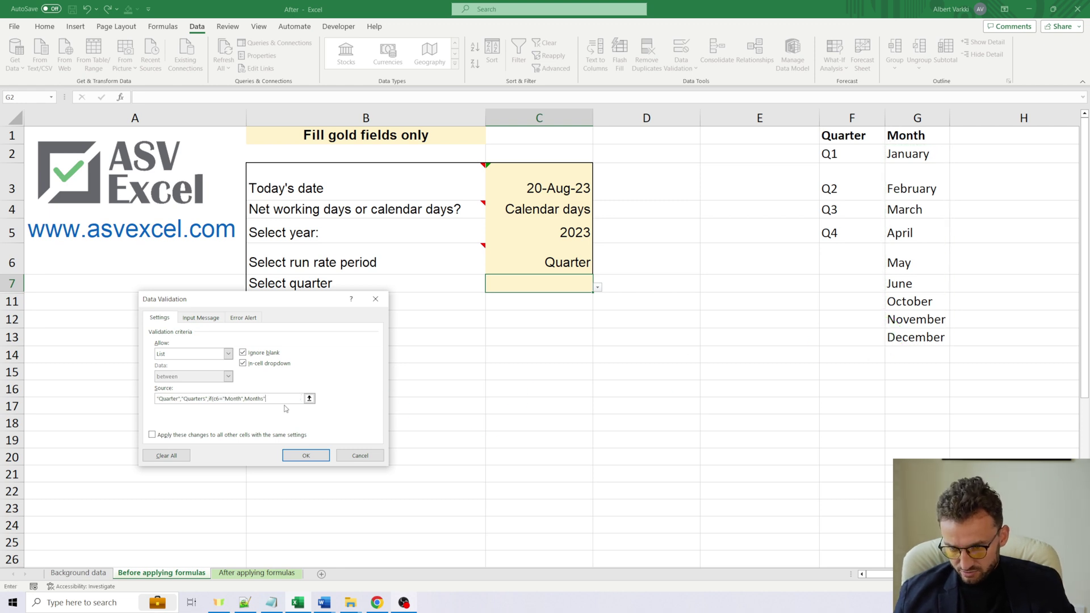
{"action": "left_click", "coordinate": [245, 398]}
{"action": "type", "text": "\""}
{"action": "left_click", "coordinate": [282, 400]}
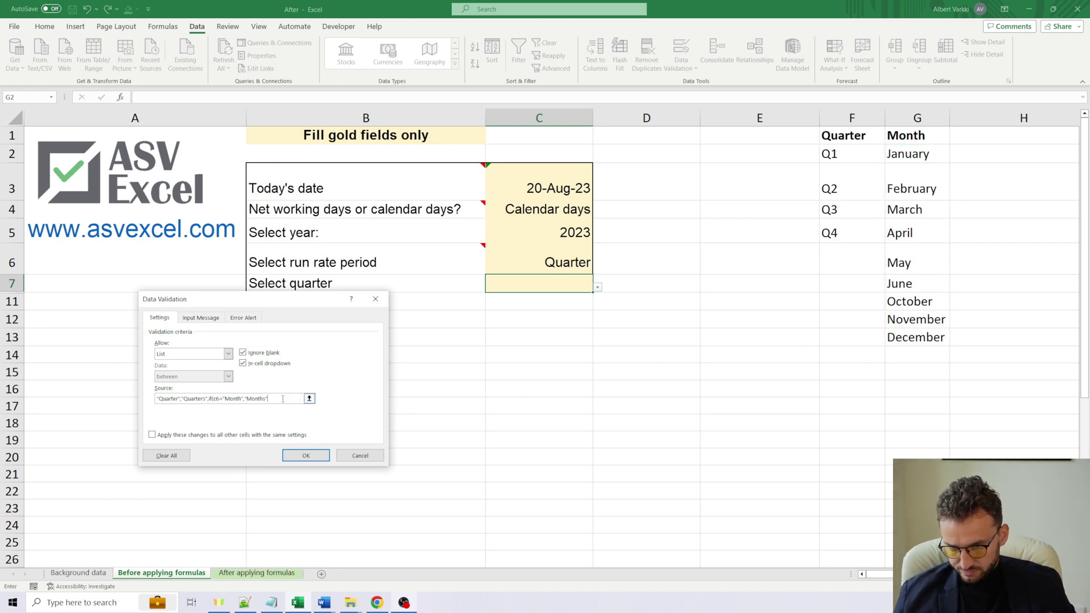
{"action": "type", "text": ","}
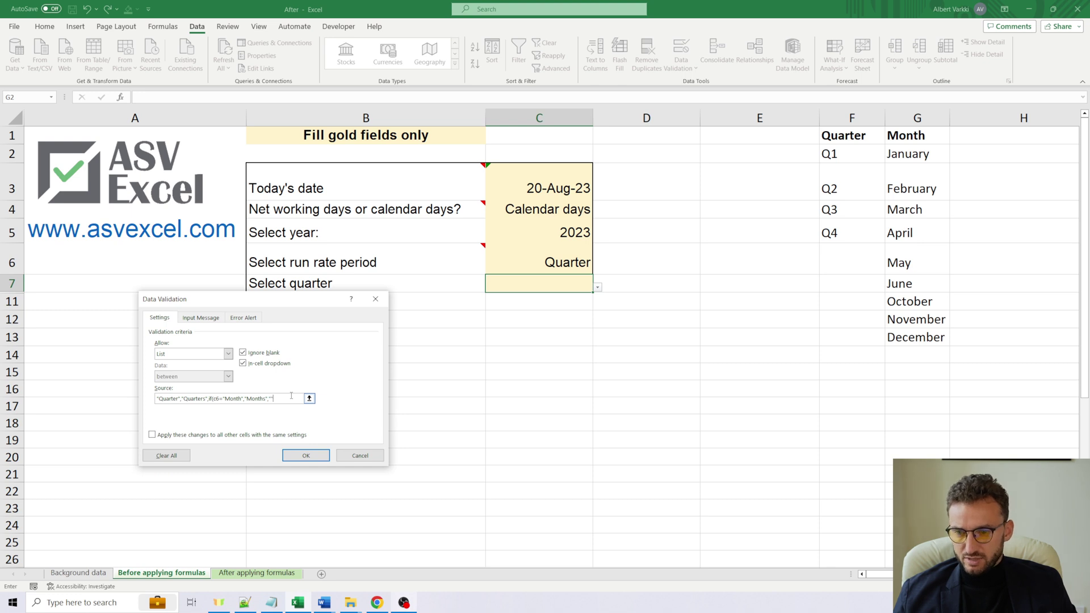
{"action": "type", "text": ")"}
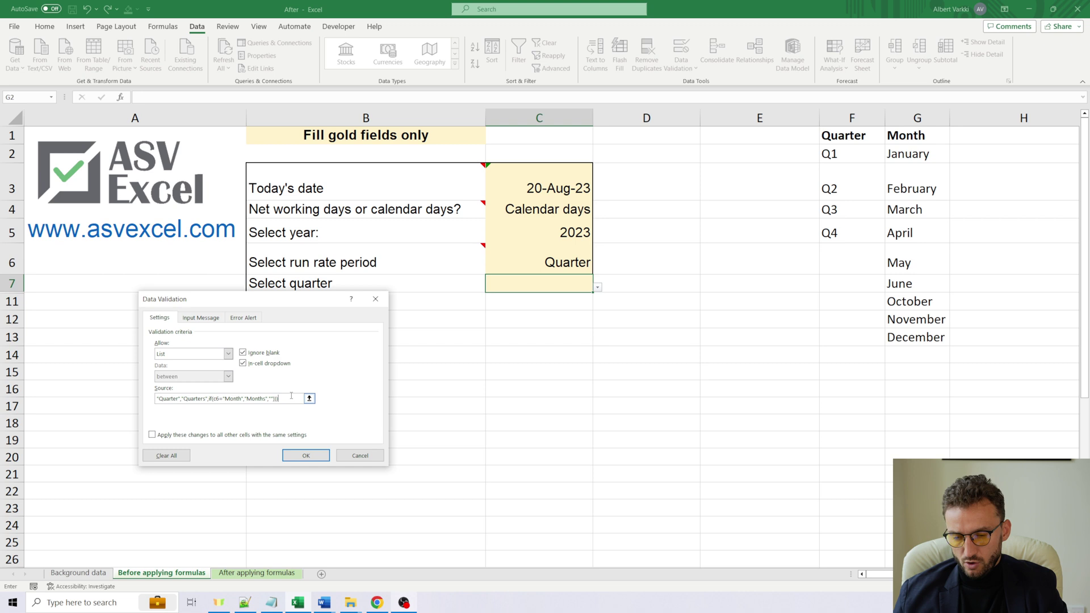
{"action": "left_click", "coordinate": [309, 456]}
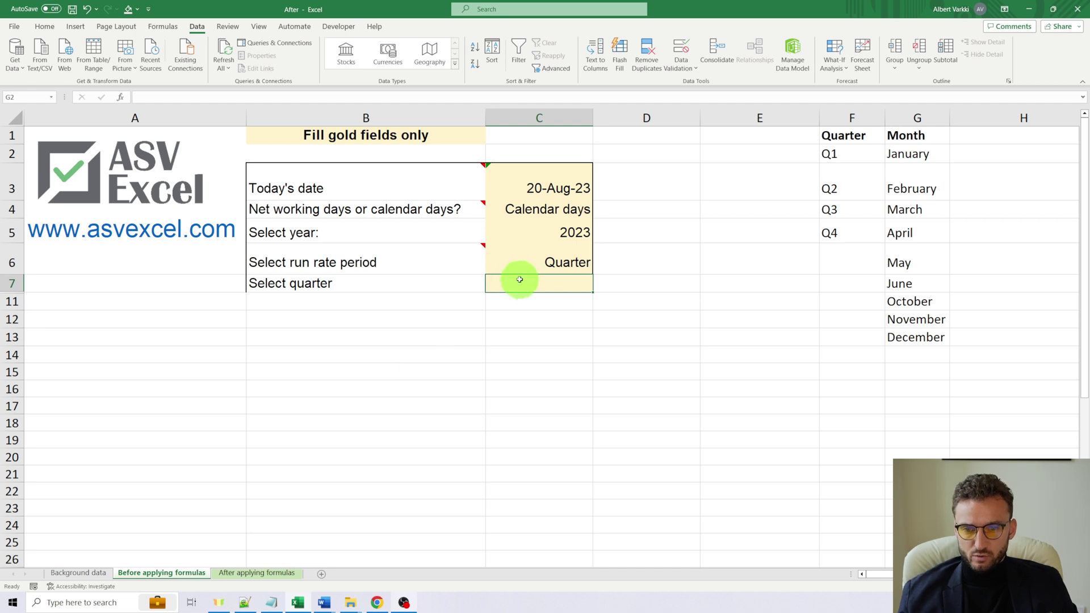
Set C6 to Month and browse C7's months, then switch to Quarter and check C7's quarters
{"action": "left_click", "coordinate": [590, 263]}
{"action": "left_click", "coordinate": [597, 270]}
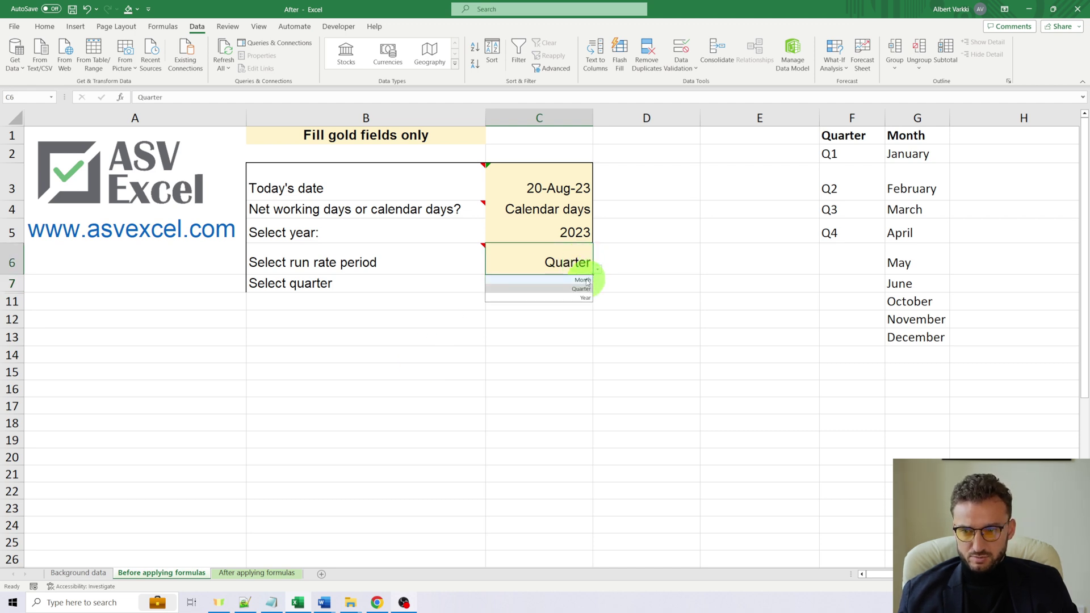
{"action": "left_click", "coordinate": [588, 281]}
{"action": "left_click", "coordinate": [591, 287]}
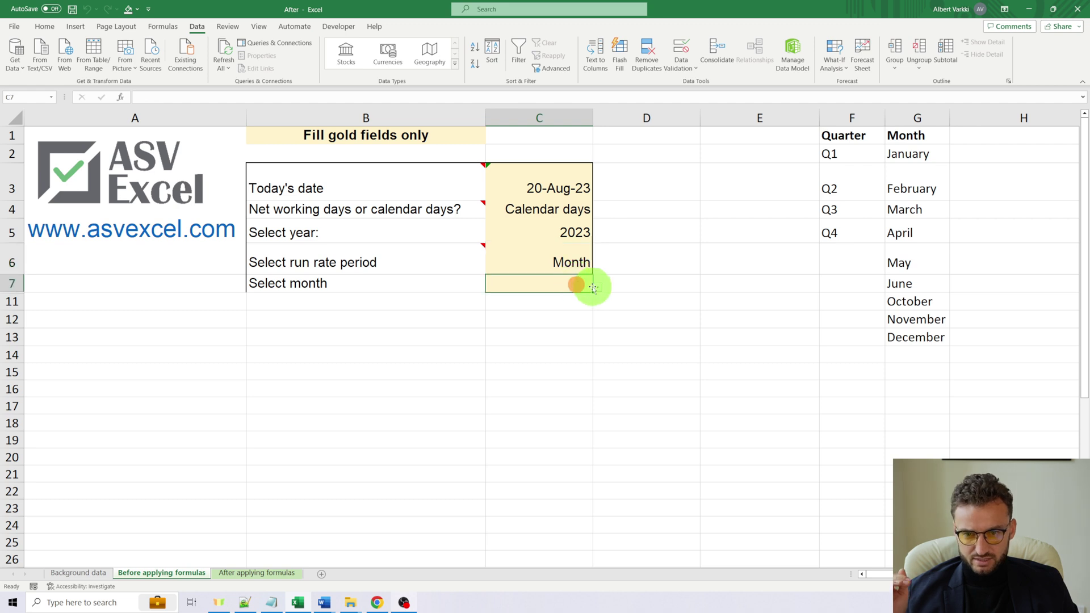
{"action": "left_click", "coordinate": [597, 287]}
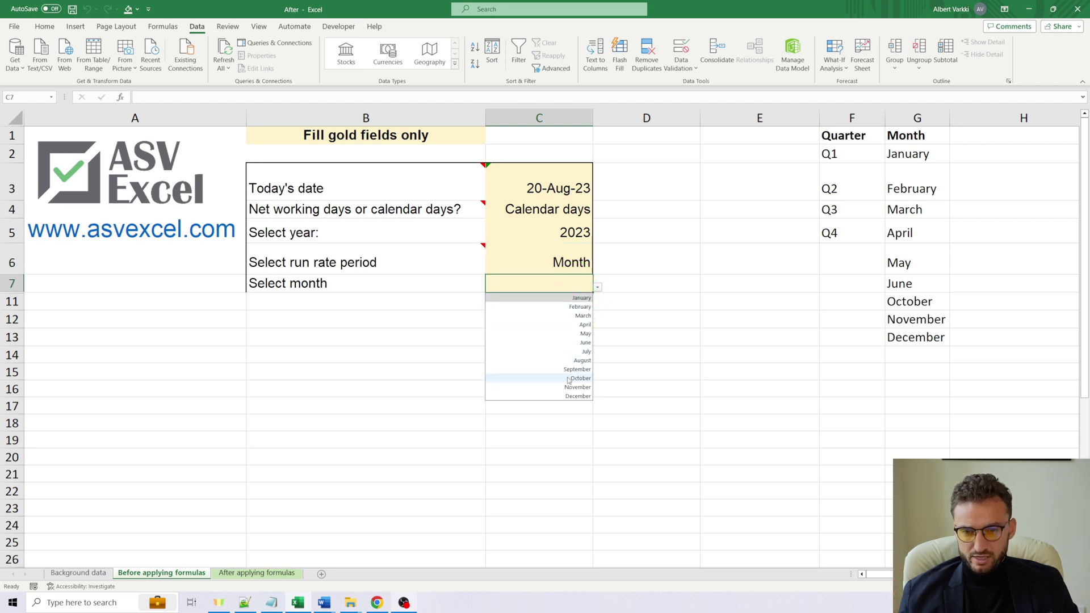
{"action": "left_click", "coordinate": [568, 397]}
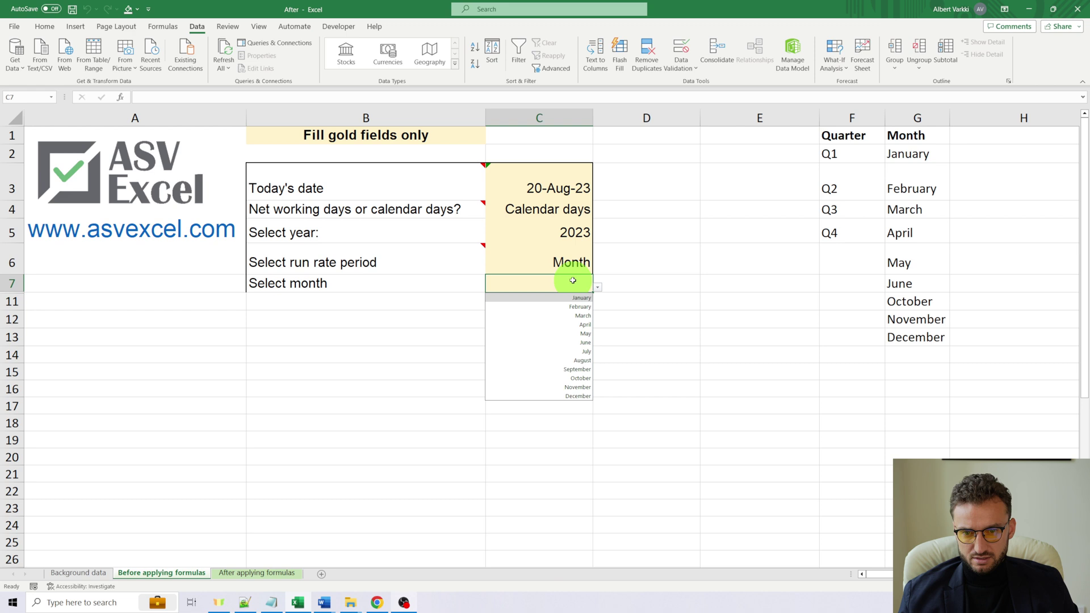
{"action": "left_click", "coordinate": [584, 261]}
{"action": "left_click", "coordinate": [598, 271]}
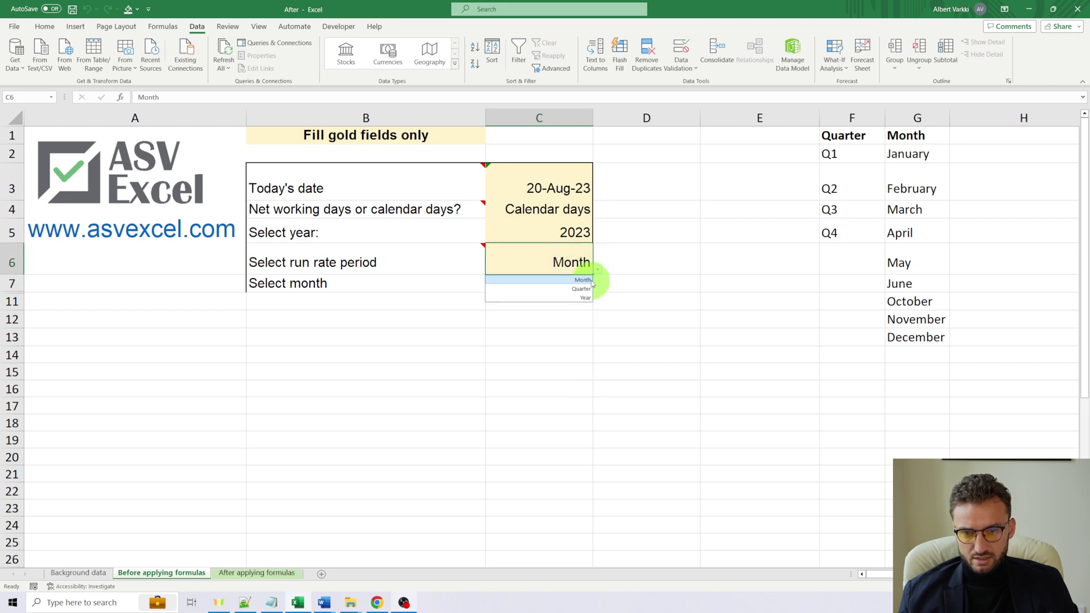
{"action": "left_click", "coordinate": [585, 289]}
{"action": "left_click", "coordinate": [586, 286]}
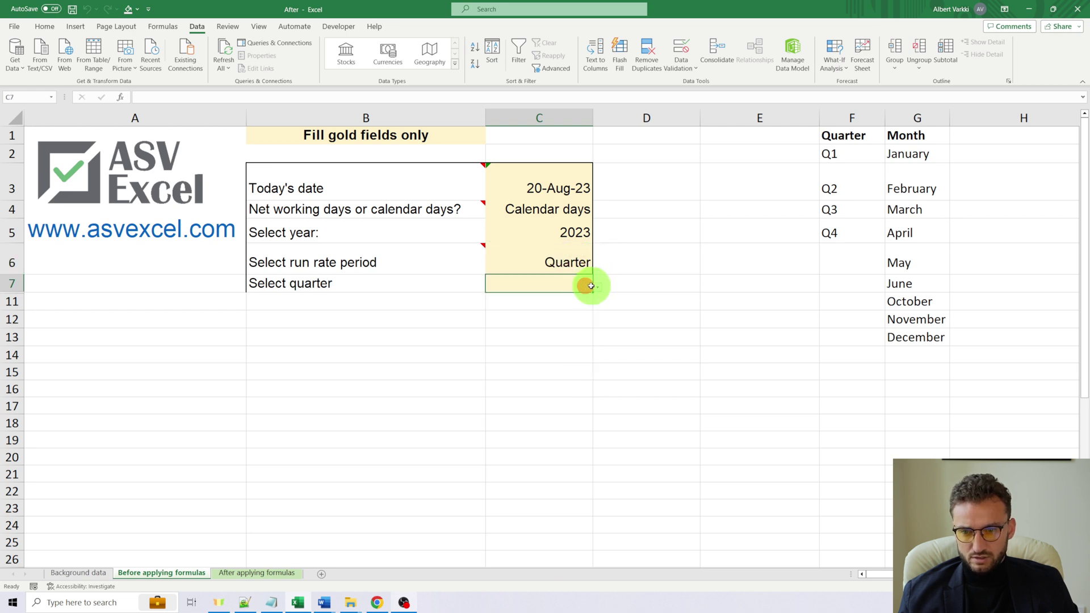
{"action": "left_click", "coordinate": [598, 290]}
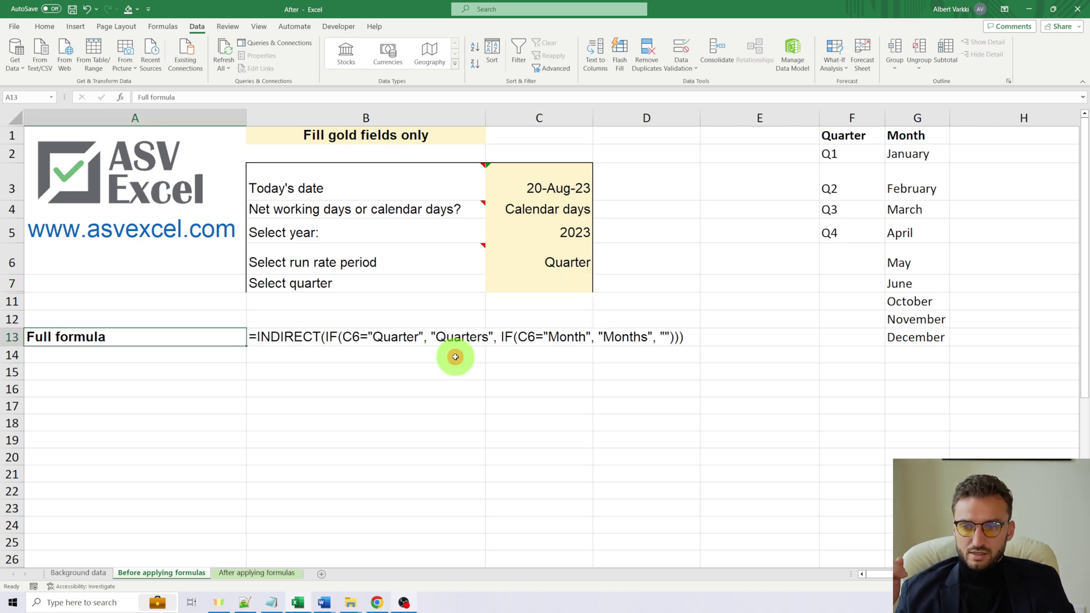
Add the label 'Indirect' in A14 below the full formula
{"action": "left_click", "coordinate": [453, 356]}
{"action": "left_click", "coordinate": [362, 335]}
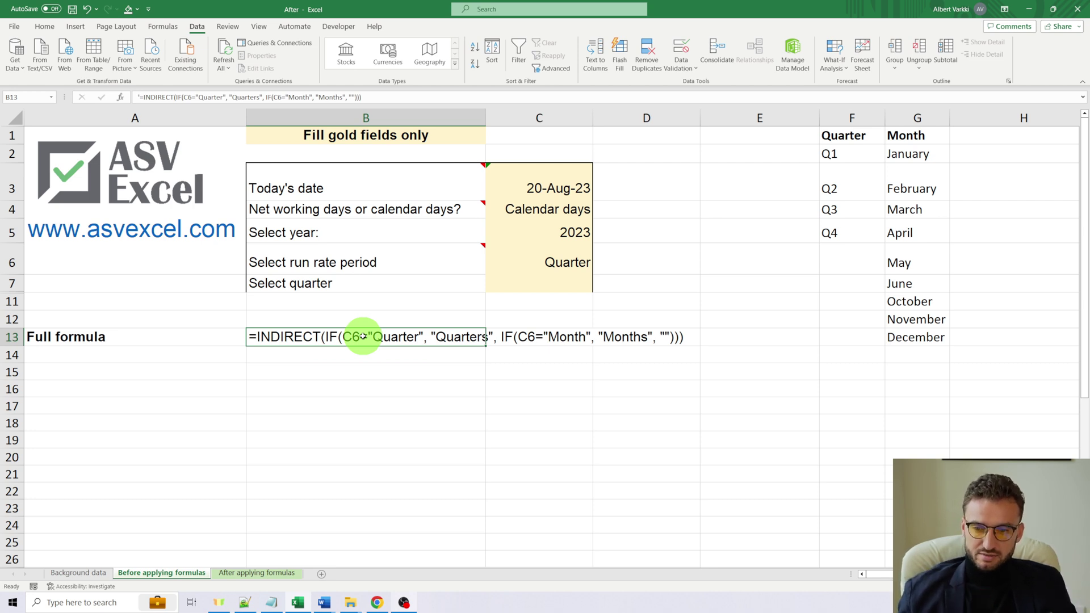
{"action": "left_click", "coordinate": [246, 357]}
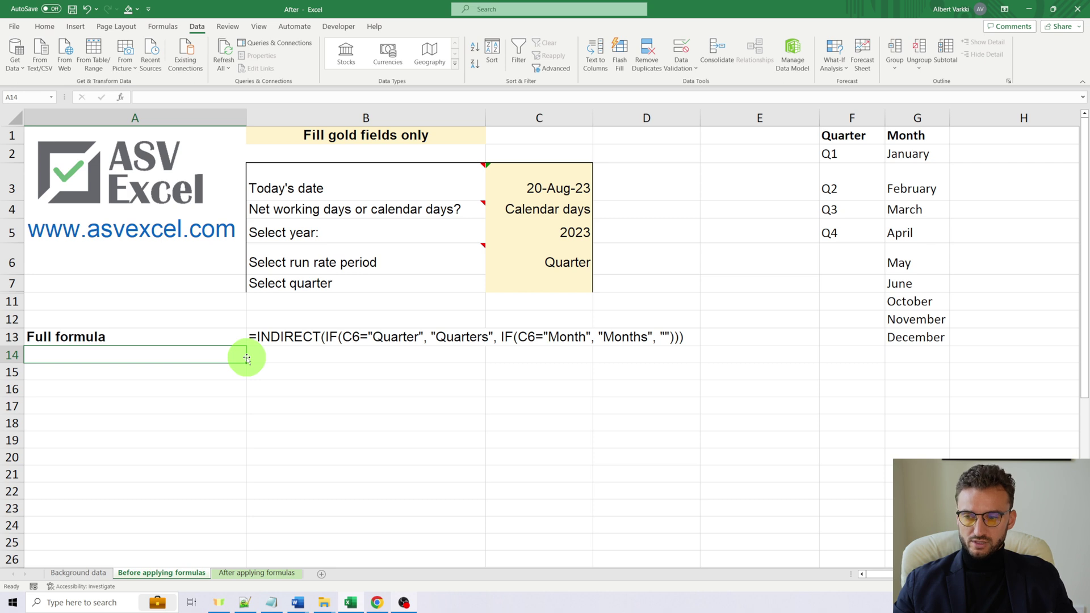
{"action": "type", "text": "Indirect"}
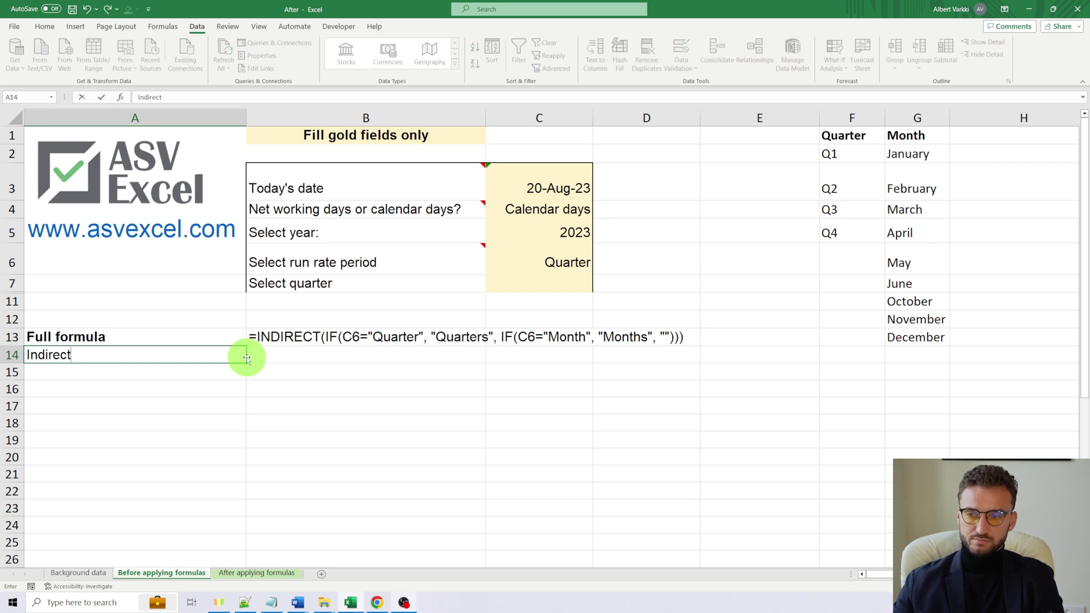
{"action": "left_click", "coordinate": [247, 357]}
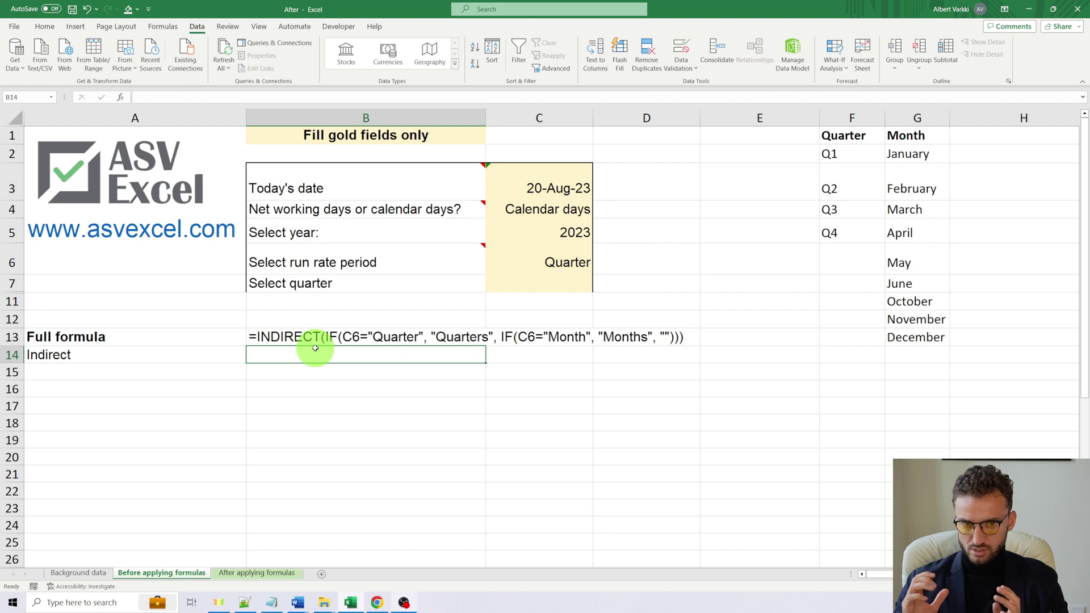
Enter =INDIRECT("Quarters") in B14 so it spills Q1–Q4
{"action": "type", "text": "=i"}
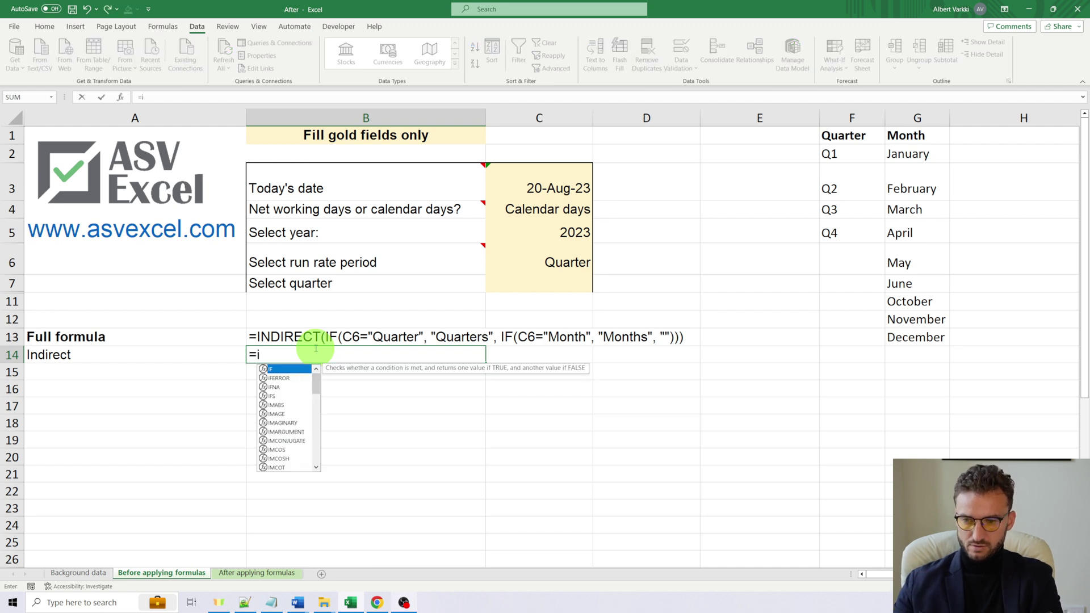
{"action": "type", "text": "ndirect("}
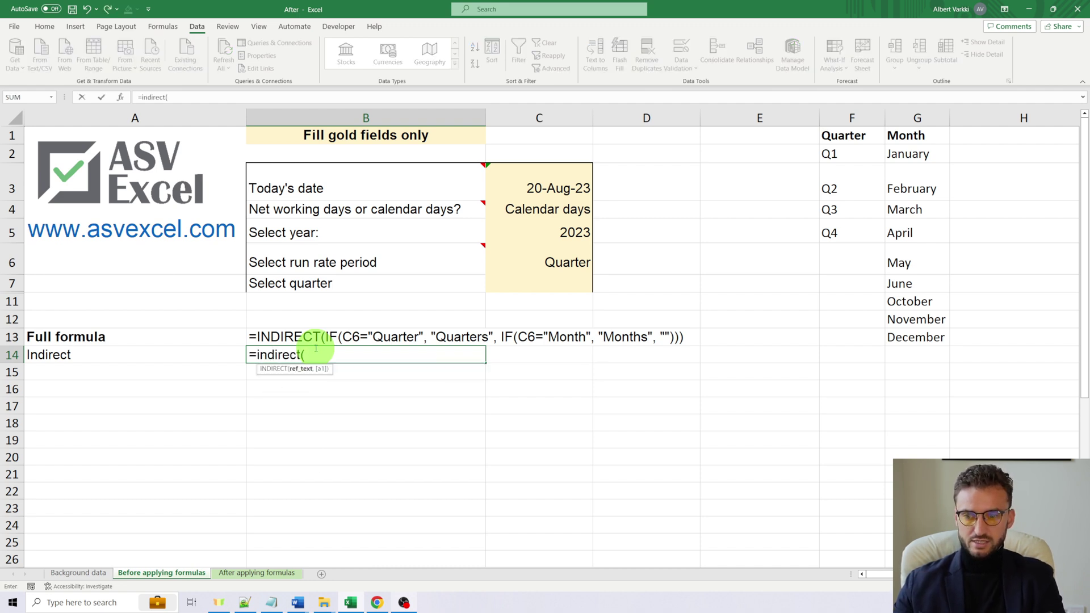
{"action": "left_click_drag", "start_coordinate": [852, 155], "coordinate": [850, 234]}
{"action": "type", "text": ")"}
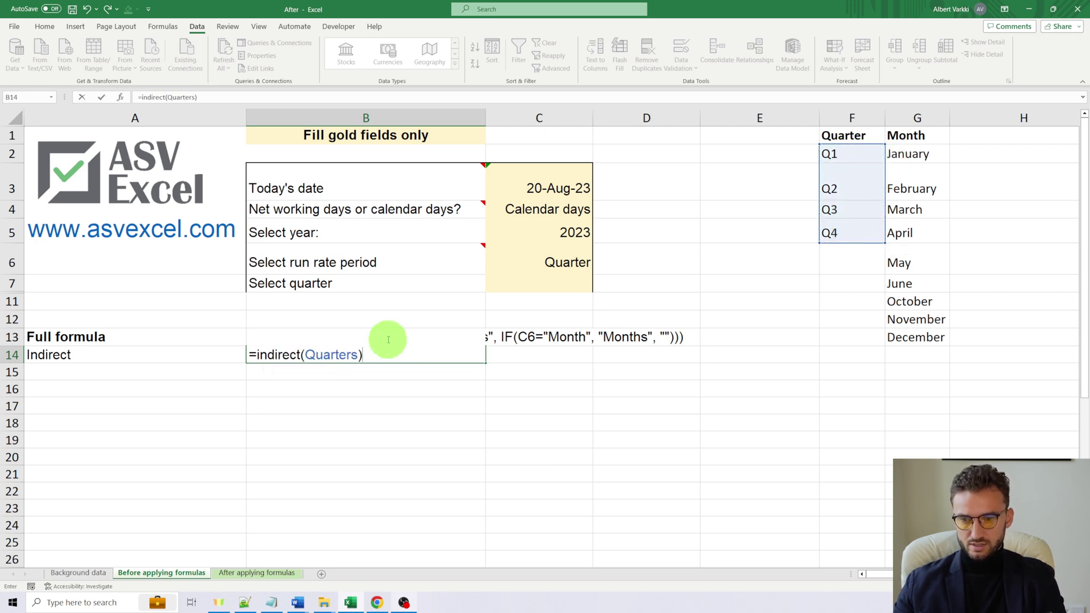
{"action": "left_click", "coordinate": [304, 355]}
{"action": "type", "text": "\""}
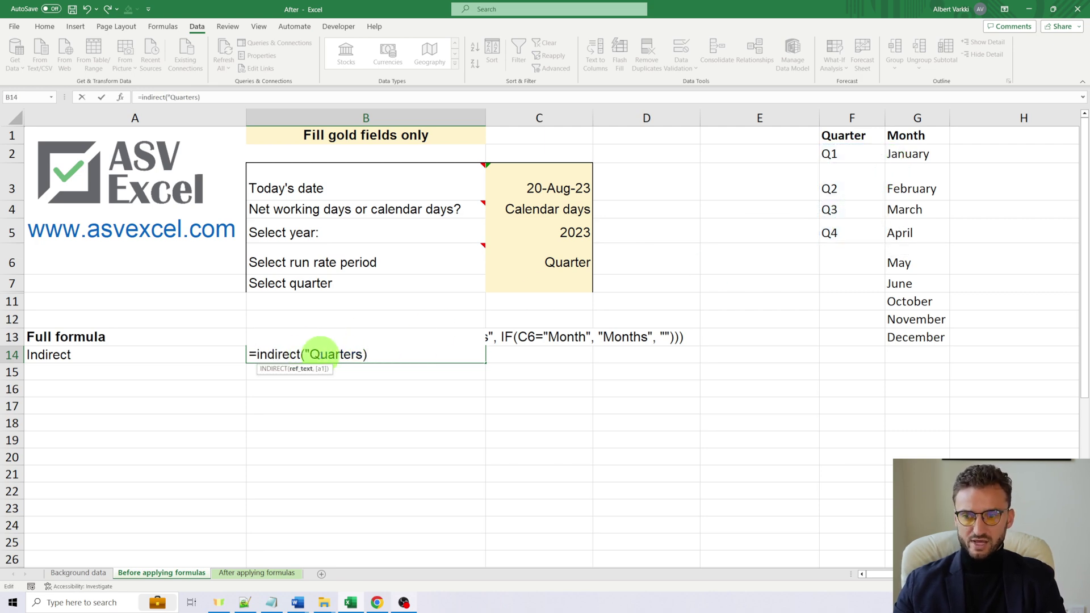
{"action": "left_click", "coordinate": [364, 355]}
{"action": "type", "text": "\""}
{"action": "key", "text": "Return"}
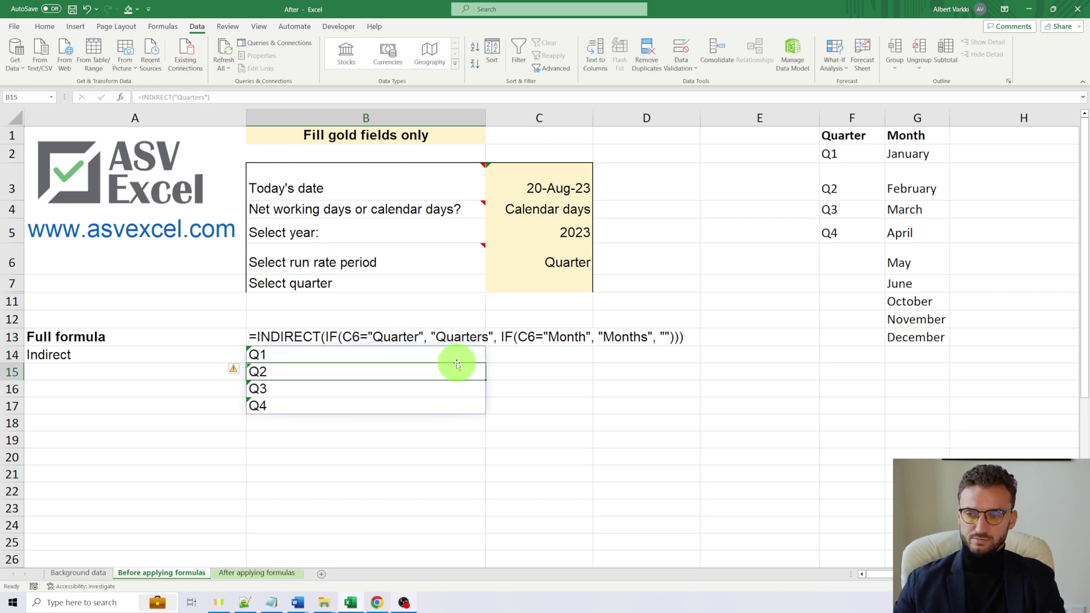
Copy B14's formula into C14 as =INDIRECT("Months") to spill January–December
{"action": "left_click", "coordinate": [402, 353]}
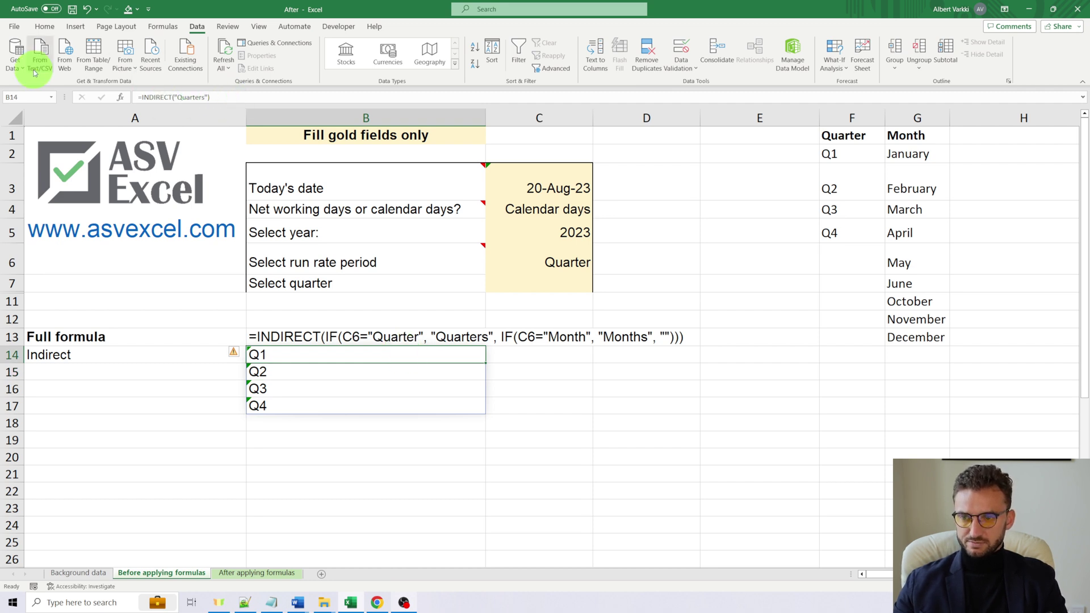
{"action": "key", "text": "ctrl+shift+Down"}
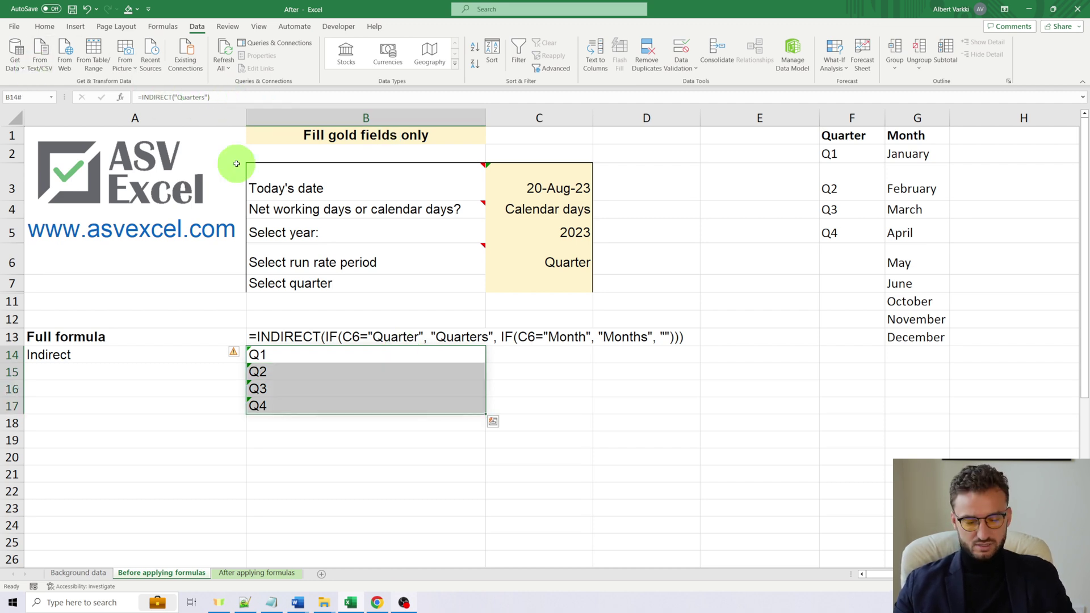
{"action": "left_click", "coordinate": [252, 353]}
{"action": "left_click_drag", "start_coordinate": [226, 97], "coordinate": [93, 92]}
{"action": "key", "text": "ctrl+c"}
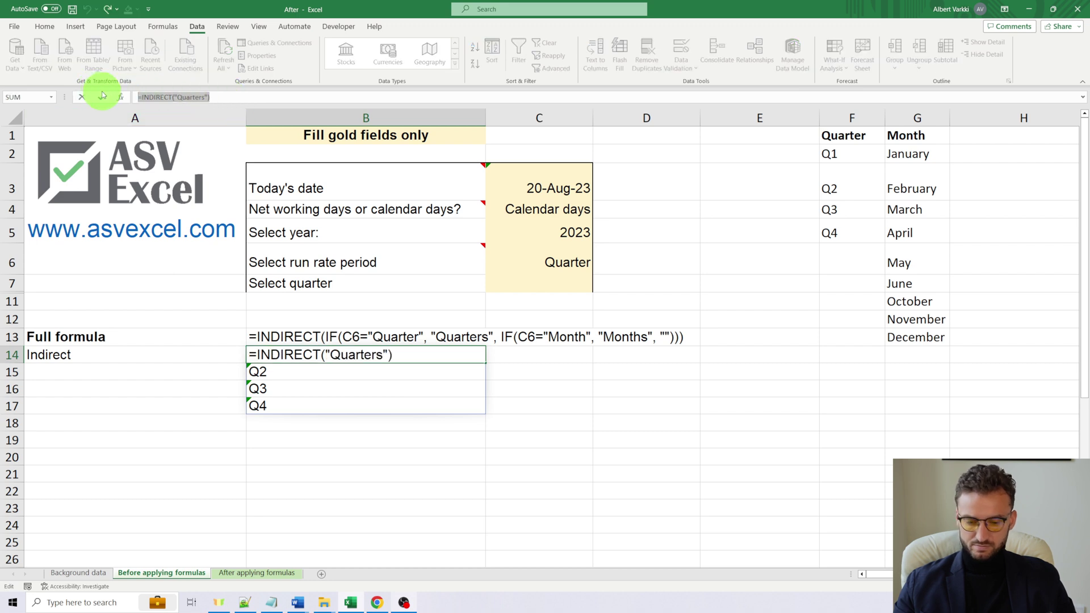
{"action": "left_click", "coordinate": [509, 356]}
{"action": "key", "text": "ctrl+v"}
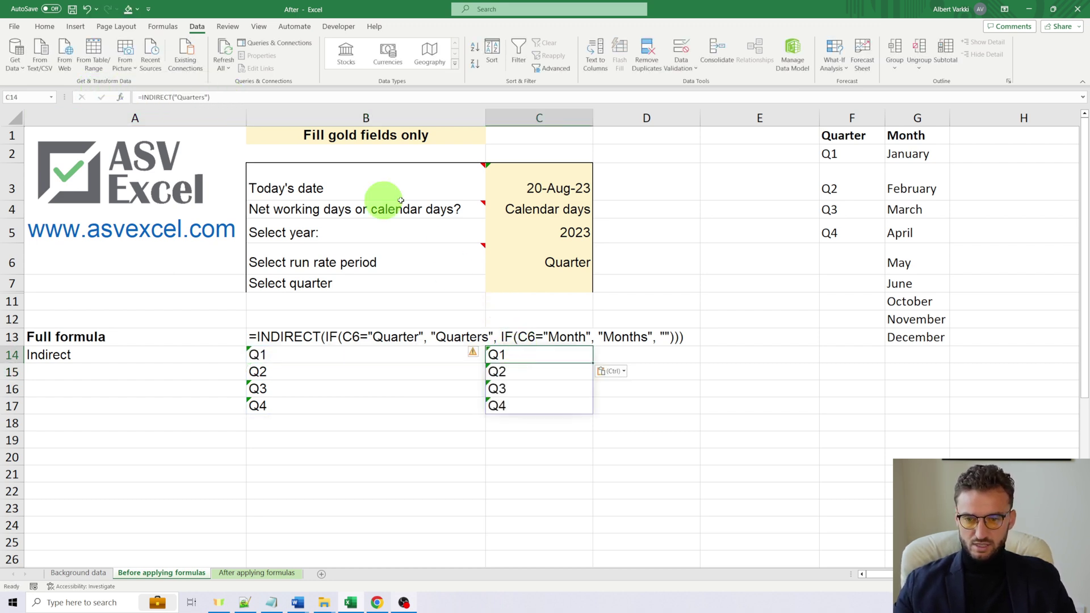
{"action": "left_click", "coordinate": [204, 97]}
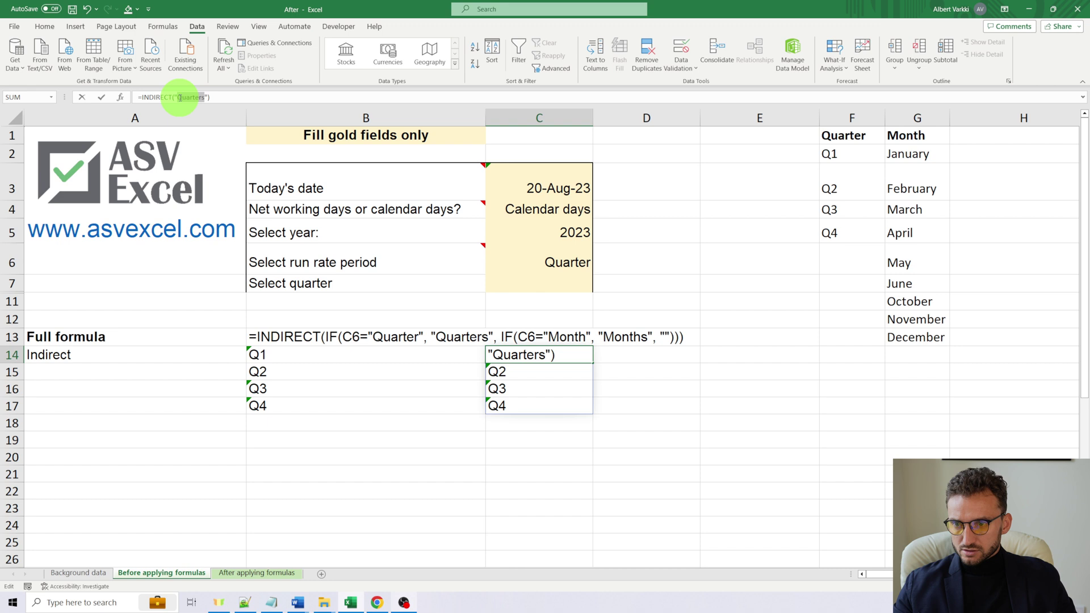
{"action": "double_click", "coordinate": [193, 97]}
{"action": "type", "text": "Mp"}
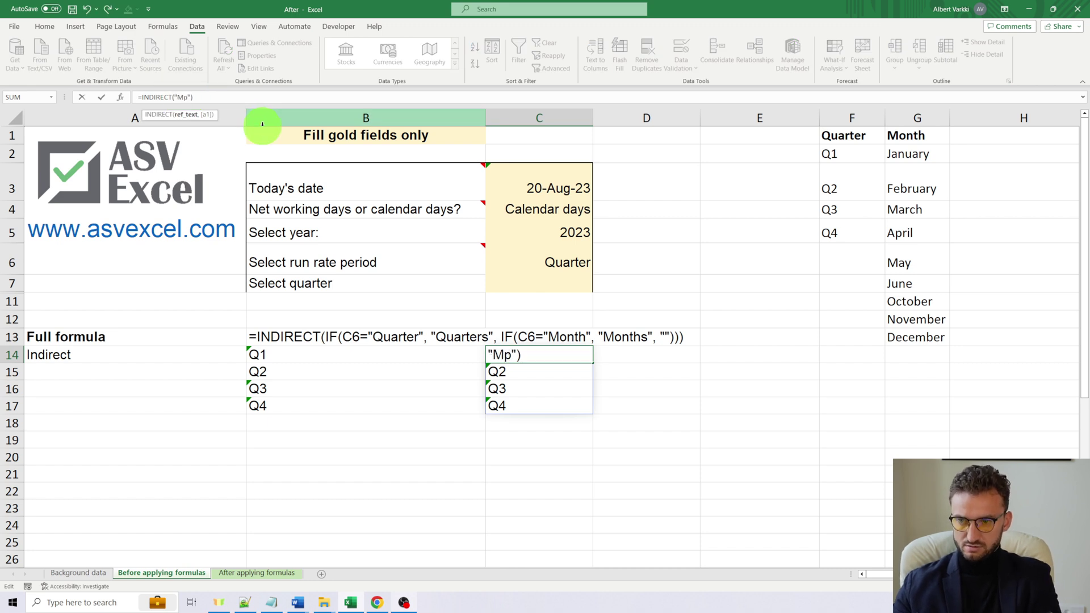
{"action": "key", "text": "BackSpace"}
{"action": "type", "text": "onths"}
{"action": "key", "text": "Return"}
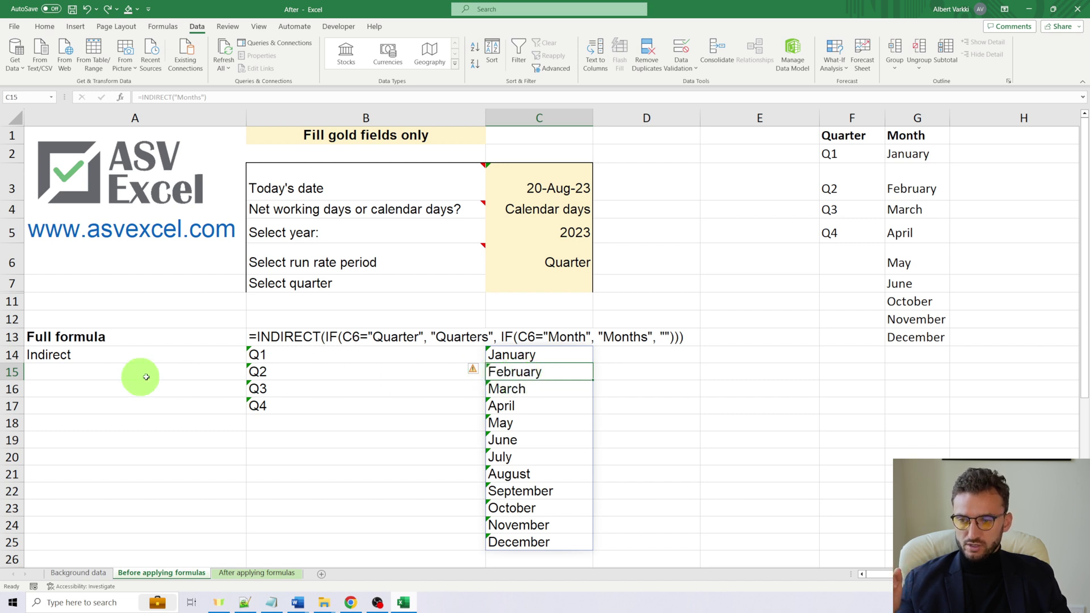
Hide rows 15 to 25 and review C6's run rate period choices
{"action": "left_click_drag", "start_coordinate": [13, 372], "coordinate": [48, 535]}
{"action": "right_click", "coordinate": [98, 530]}
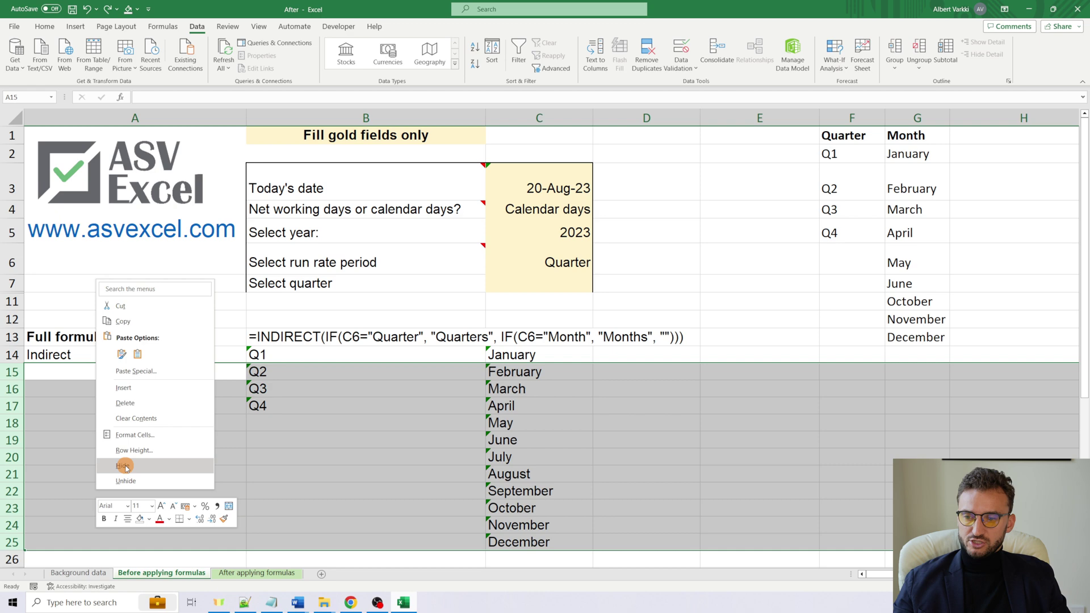
{"action": "left_click", "coordinate": [123, 465]}
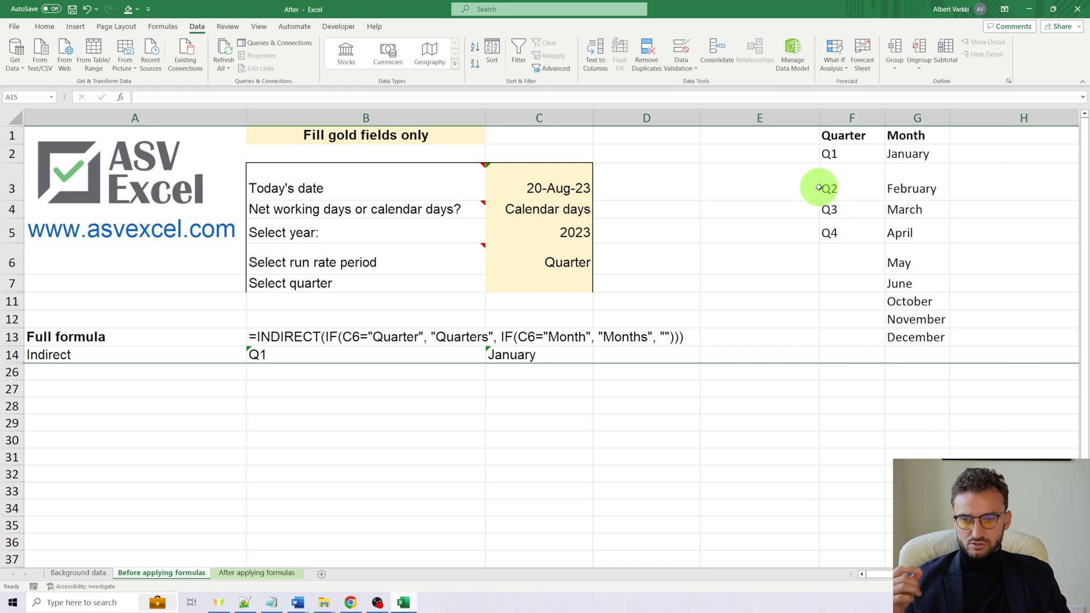
{"action": "left_click", "coordinate": [571, 262]}
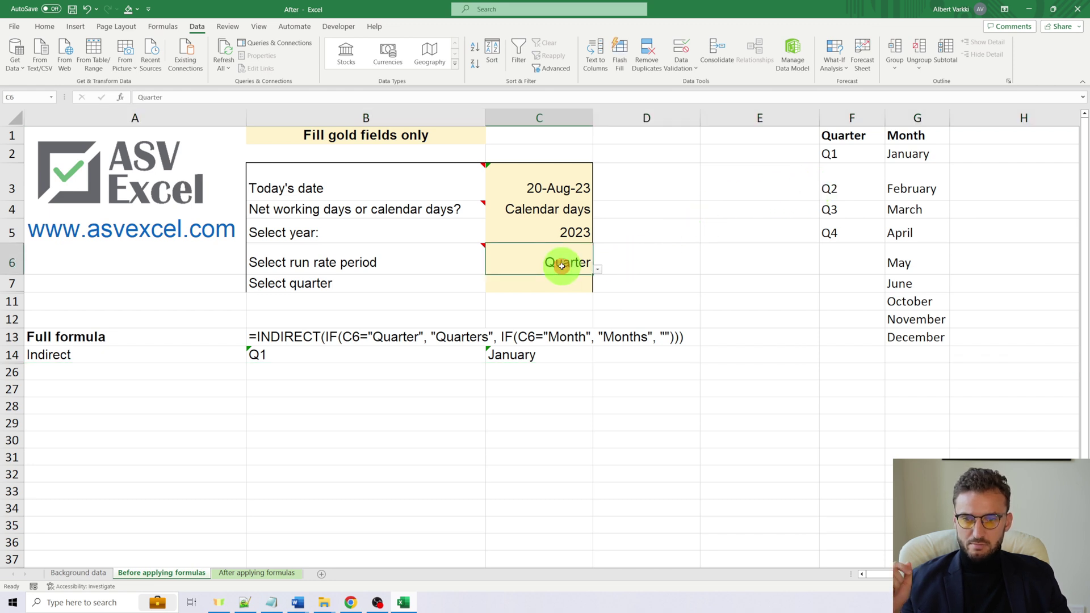
{"action": "left_click", "coordinate": [601, 271]}
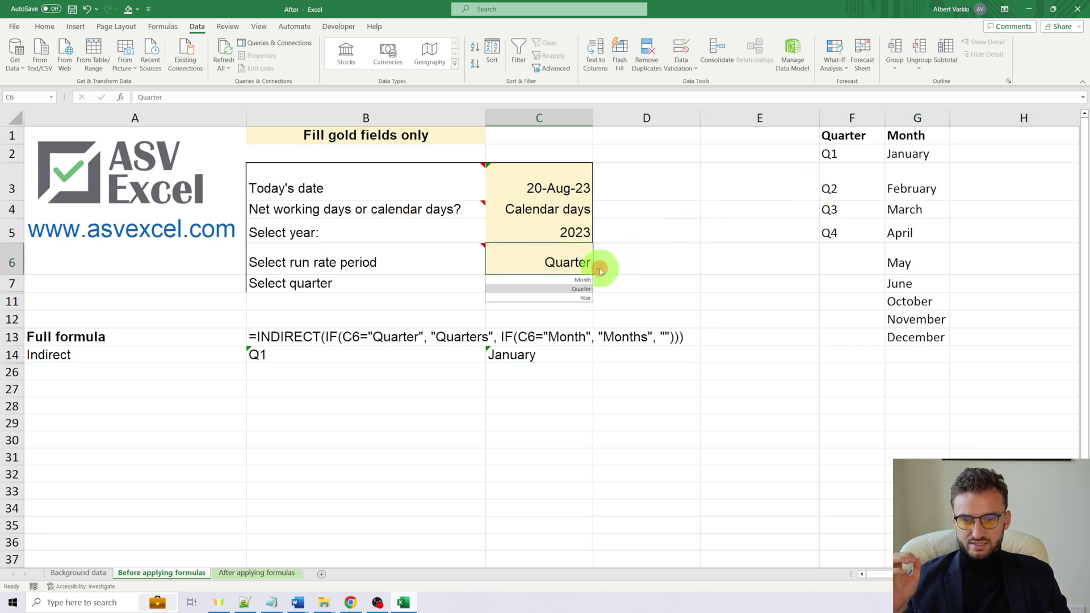
{"action": "left_click", "coordinate": [601, 272]}
{"action": "left_click", "coordinate": [223, 368]}
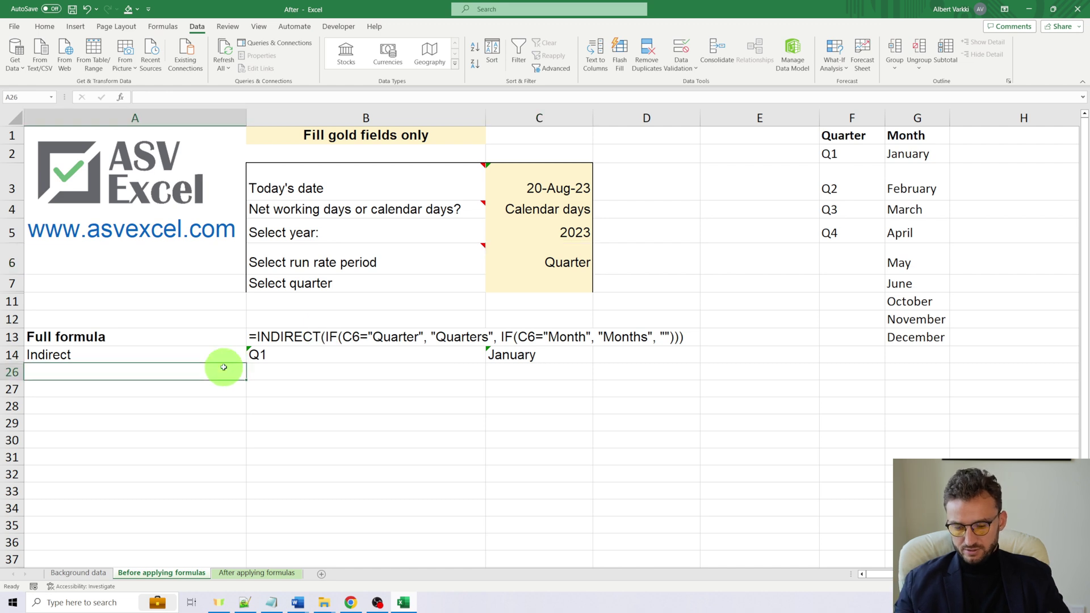
Add the label 'If' in A26
{"action": "type", "text": "If"}
{"action": "key", "text": "Return"}
{"action": "key", "text": "Up"}
{"action": "key", "text": "Right"}
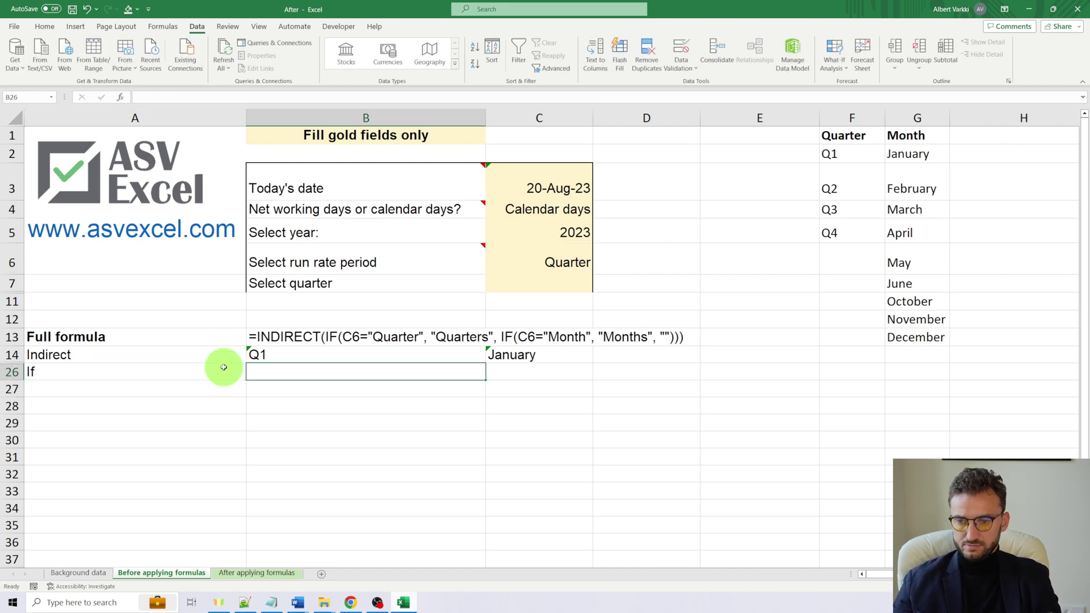
Paste the IF part of B13's full formula into B26 with a closing bracket
{"action": "double_click", "coordinate": [316, 336]}
{"action": "left_click_drag", "start_coordinate": [328, 336], "coordinate": [678, 336]}
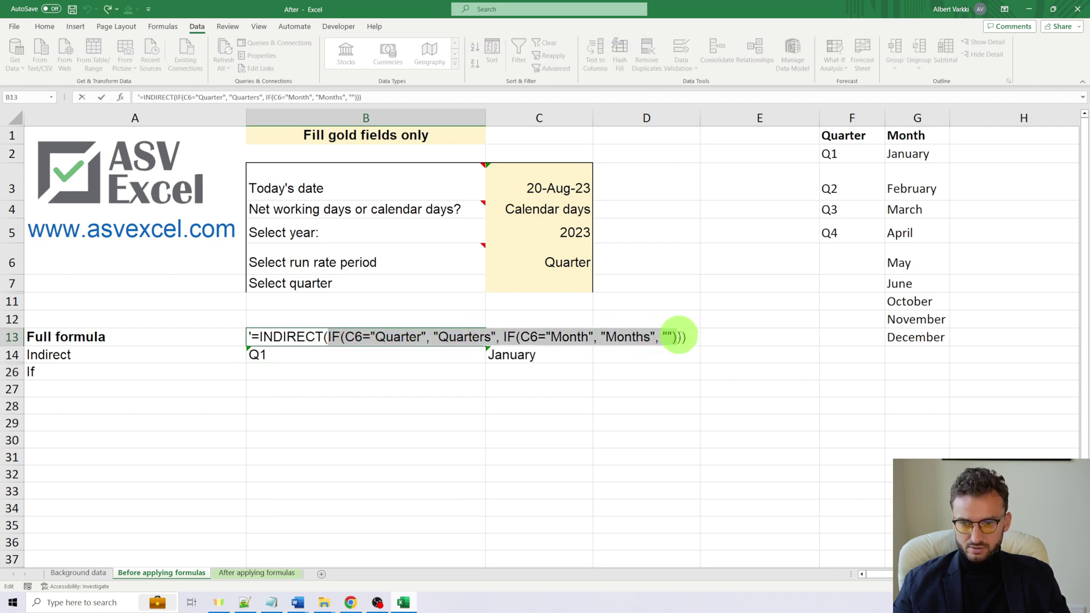
{"action": "left_click", "coordinate": [268, 373]}
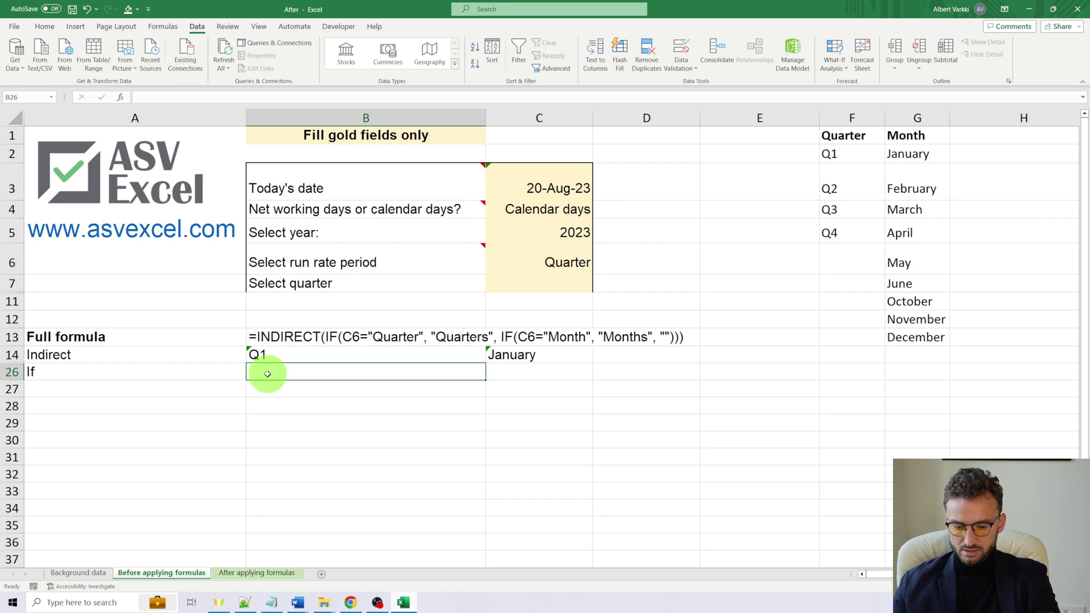
{"action": "type", "text": "="}
{"action": "type", "text": "IF(C6=\"Quarter\", \"Quarters\", IF(C6=\"Month\", \"Months\", \"\")"}
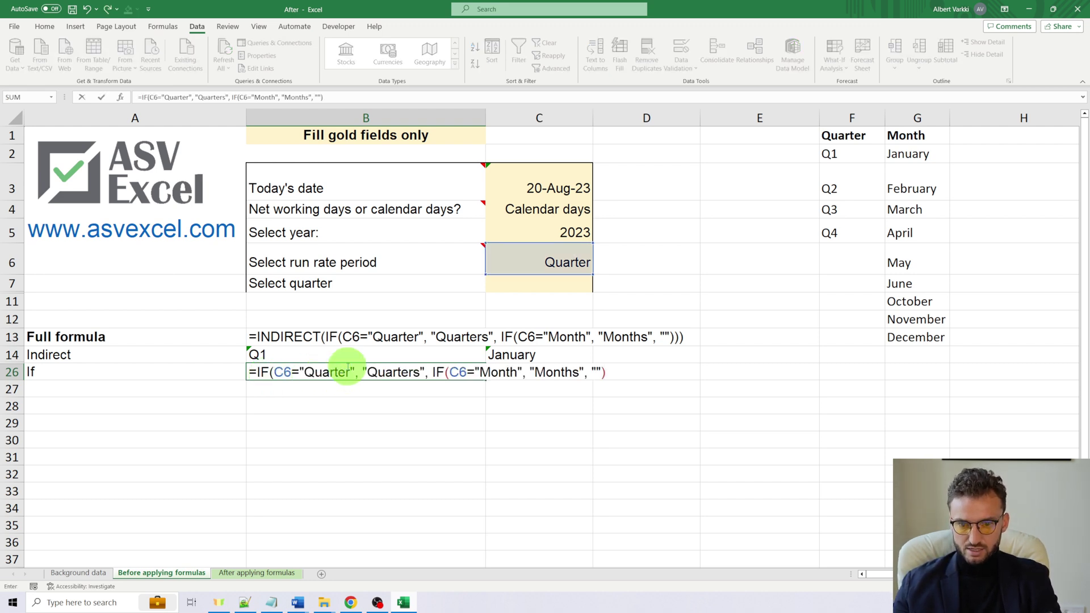
{"action": "type", "text": ")"}
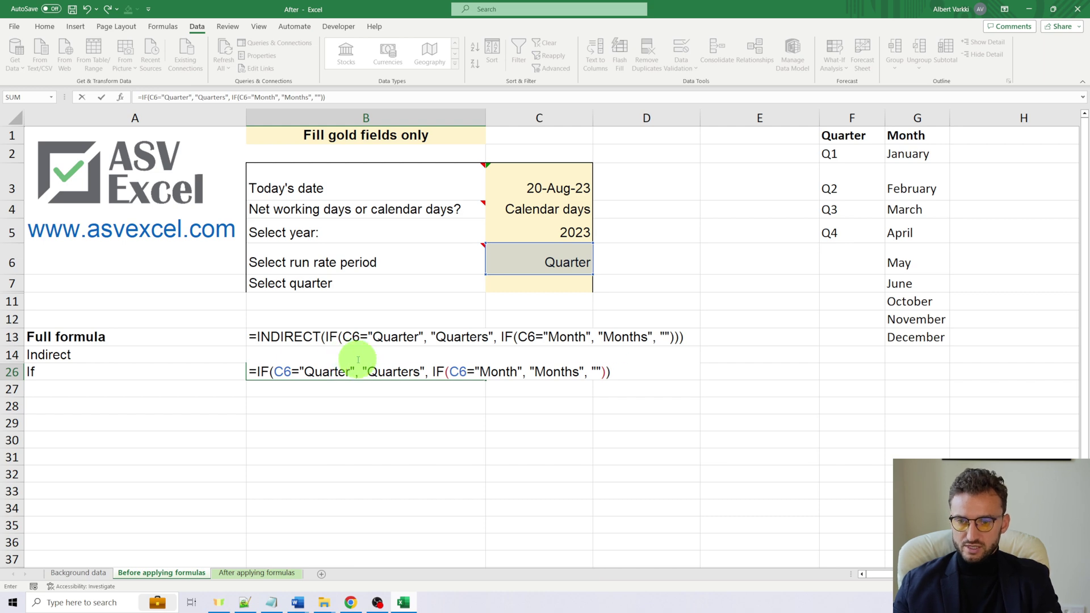
Remove the quotes around Quarters and Months in B26's IF formula and confirm it
{"action": "left_click", "coordinate": [365, 371]}
{"action": "key", "text": "BackSpace"}
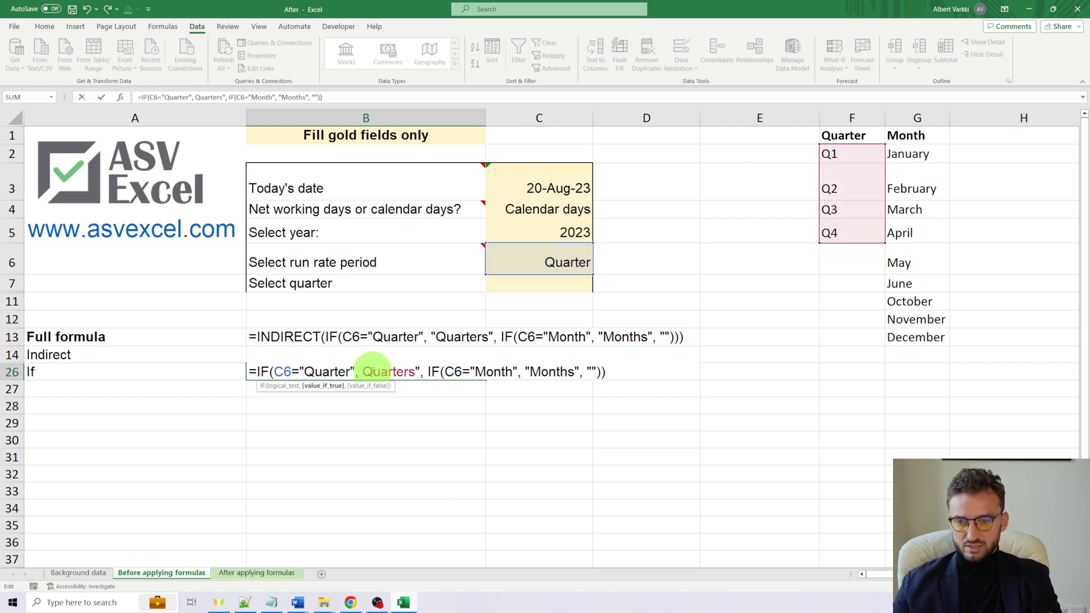
{"action": "left_click", "coordinate": [419, 371]}
{"action": "key", "text": "BackSpace"}
{"action": "left_click", "coordinate": [522, 371]}
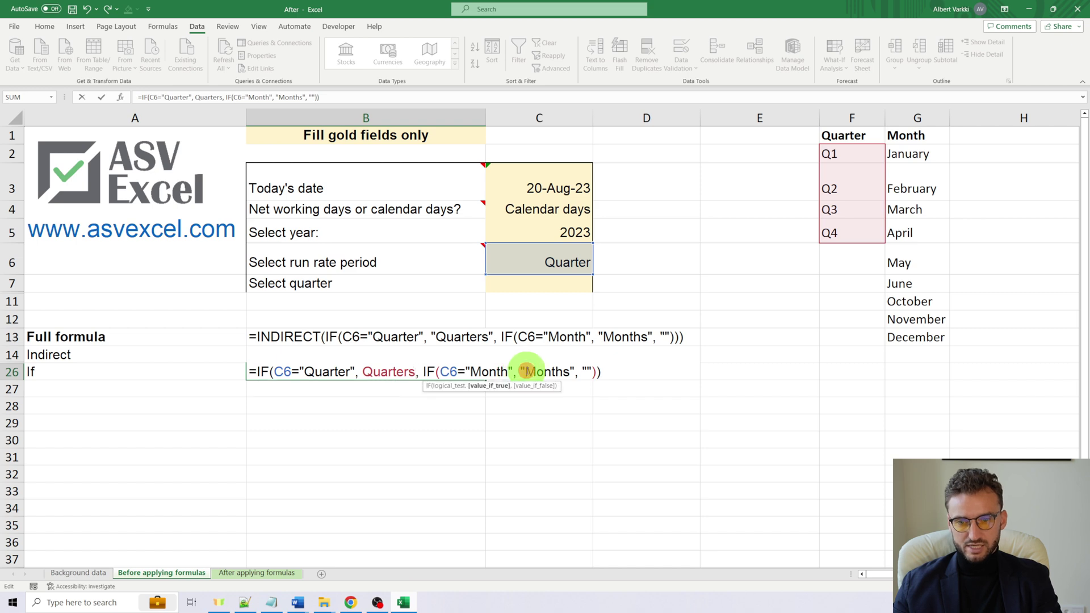
{"action": "key", "text": "BackSpace"}
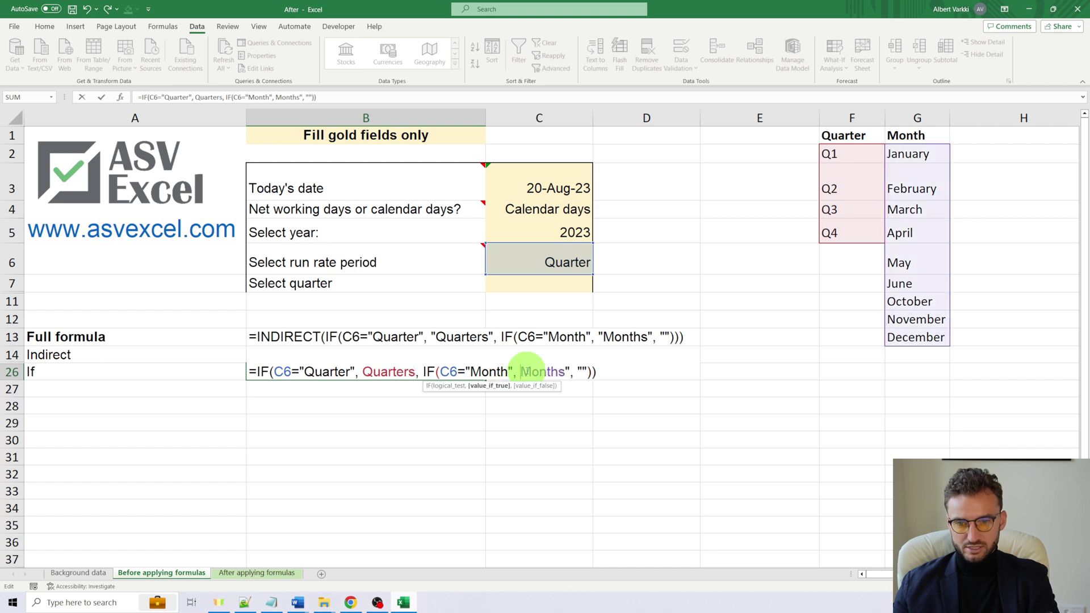
{"action": "left_click", "coordinate": [571, 371]}
{"action": "key", "text": "BackSpace"}
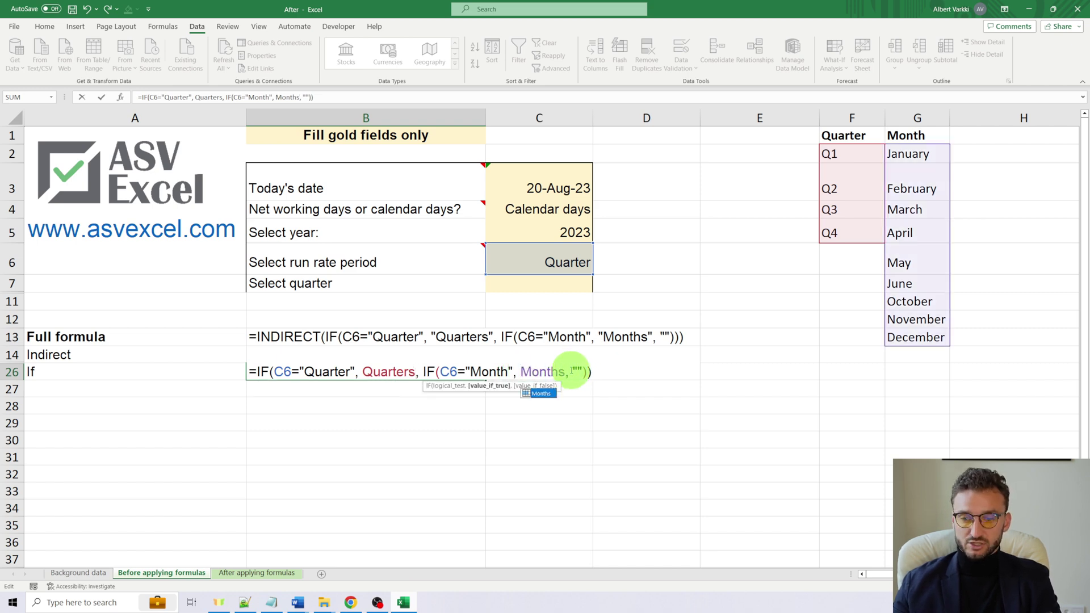
{"action": "key", "text": "ctrl+Return"}
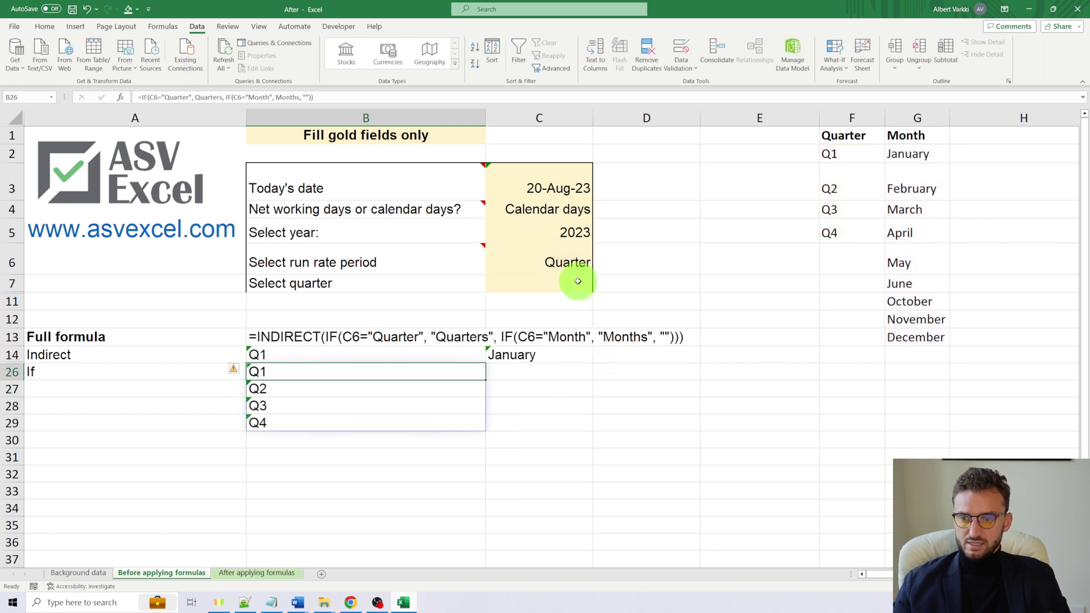
Switch C6 to Month and check that B26 now spills January through December
{"action": "left_click", "coordinate": [580, 261]}
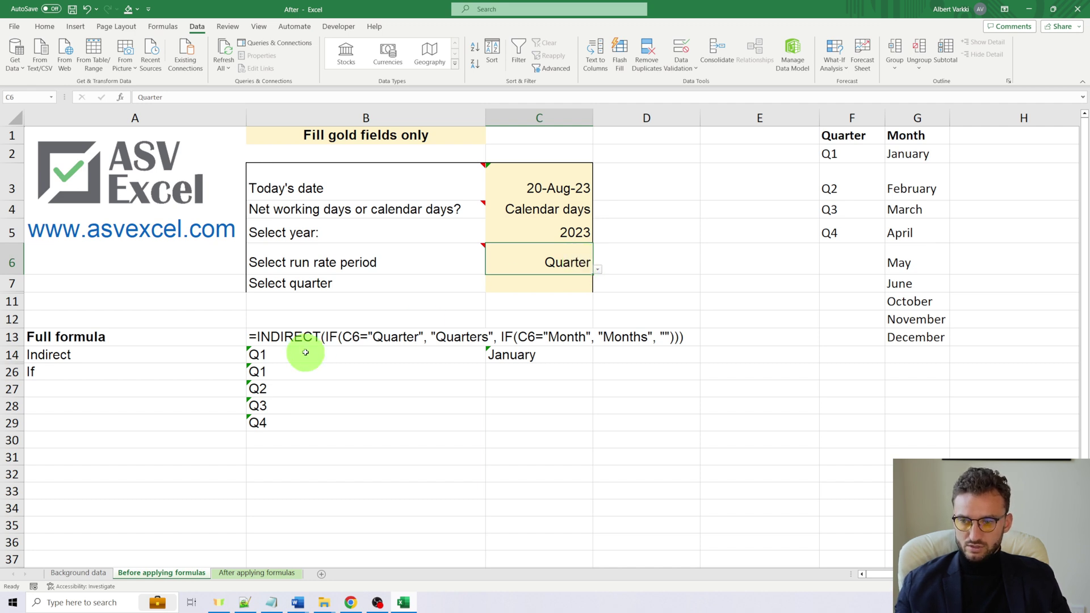
{"action": "left_click_drag", "start_coordinate": [313, 373], "coordinate": [304, 426]}
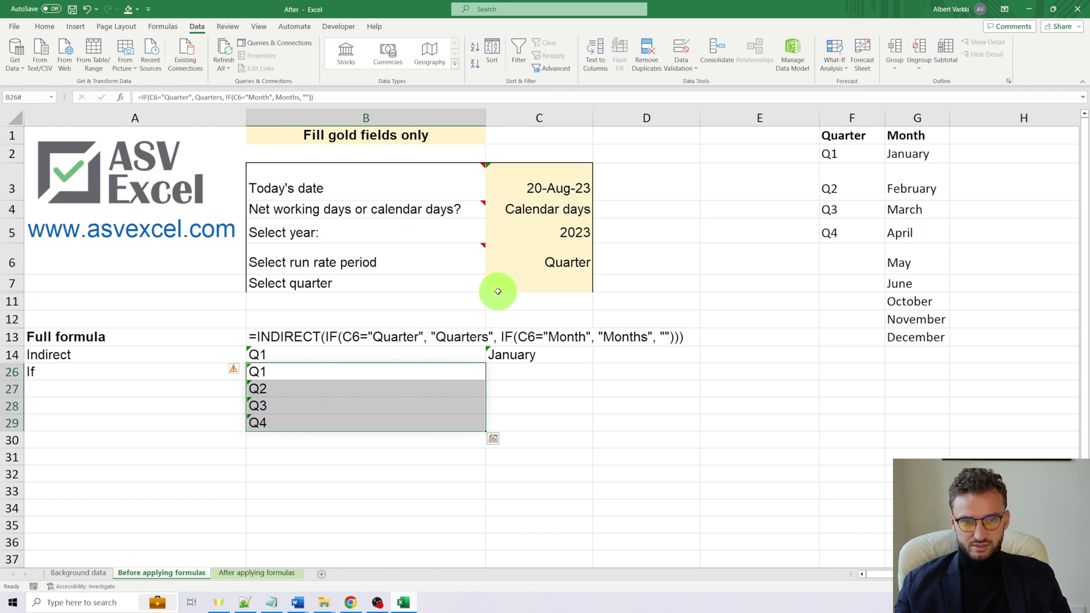
{"action": "left_click", "coordinate": [591, 262]}
{"action": "left_click", "coordinate": [598, 270]}
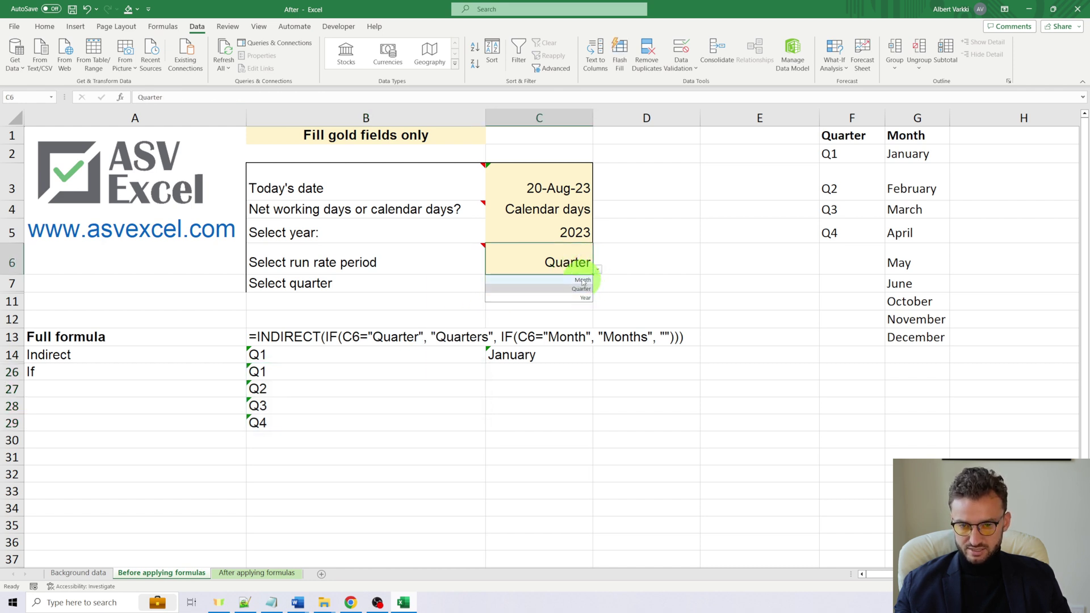
{"action": "left_click", "coordinate": [584, 280]}
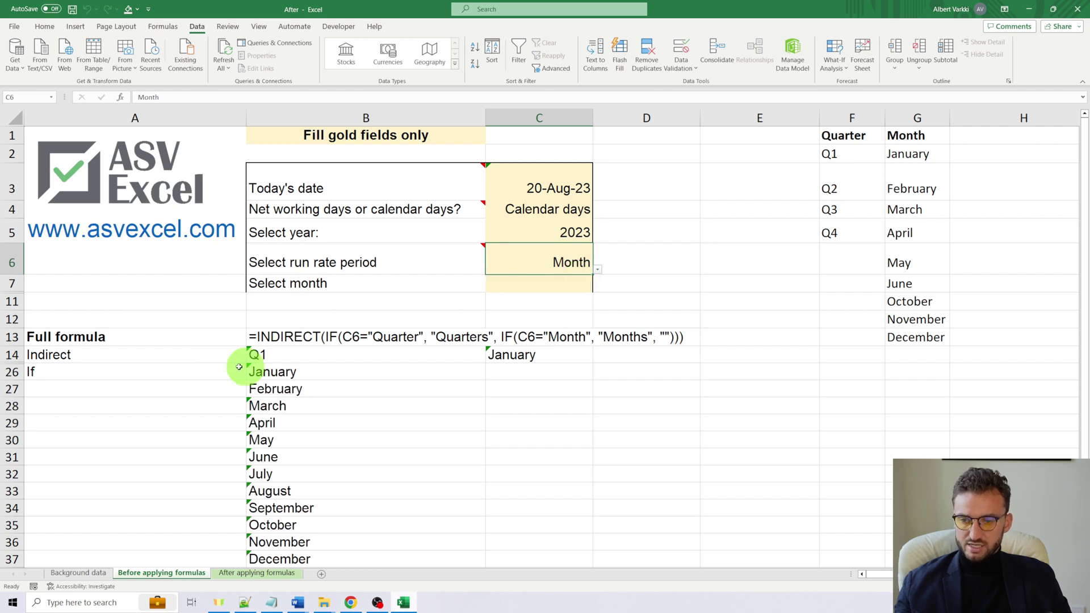
{"action": "left_click", "coordinate": [282, 371]}
{"action": "left_click_drag", "start_coordinate": [284, 369], "coordinate": [277, 558]}
{"action": "left_click", "coordinate": [372, 388]}
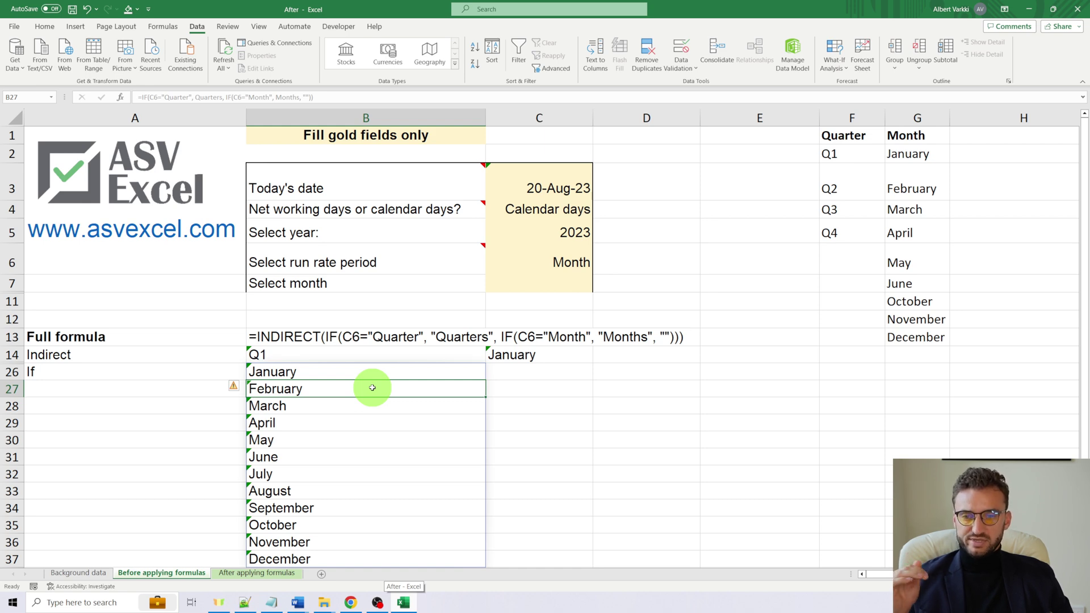
{"action": "left_click", "coordinate": [370, 338]}
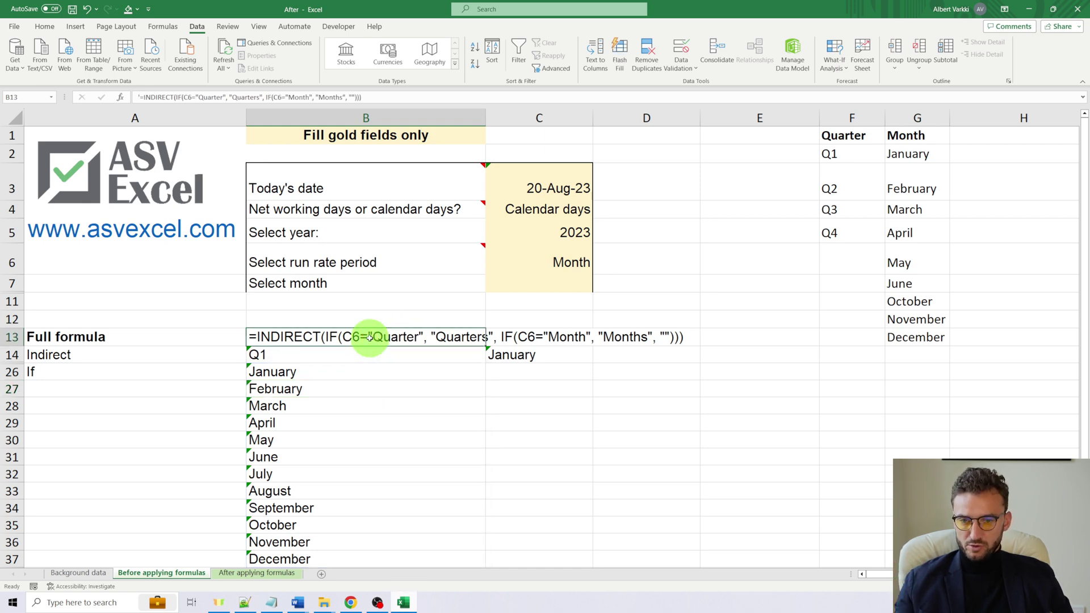
{"action": "left_click", "coordinate": [551, 276]}
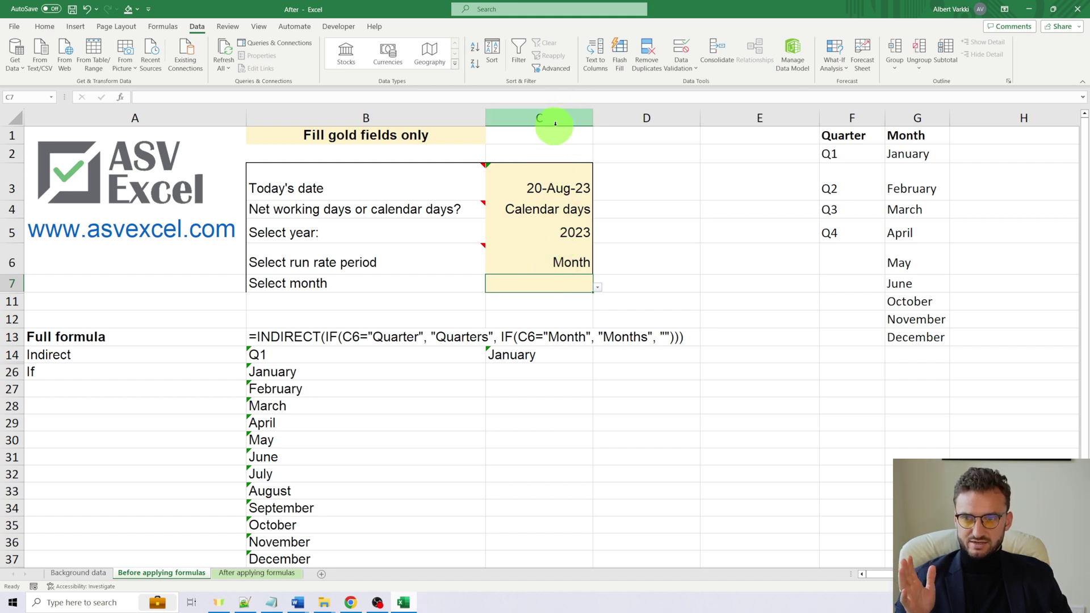
Open Data Validation for C7 and highlight its nested INDIRECT/IF list source formula
{"action": "left_click", "coordinate": [688, 46]}
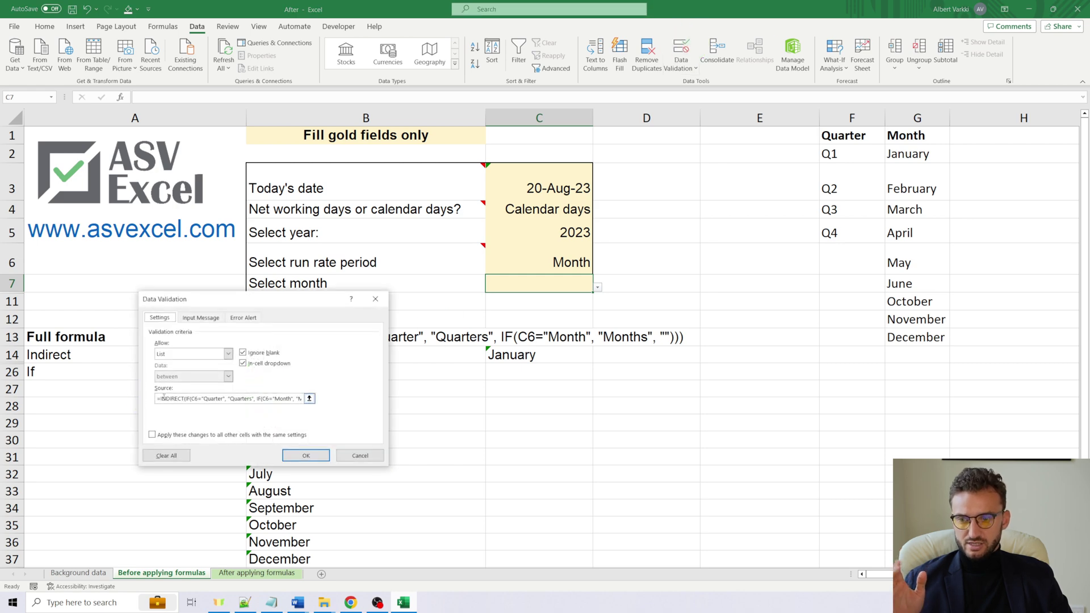
{"action": "left_click_drag", "start_coordinate": [159, 398], "coordinate": [328, 399]}
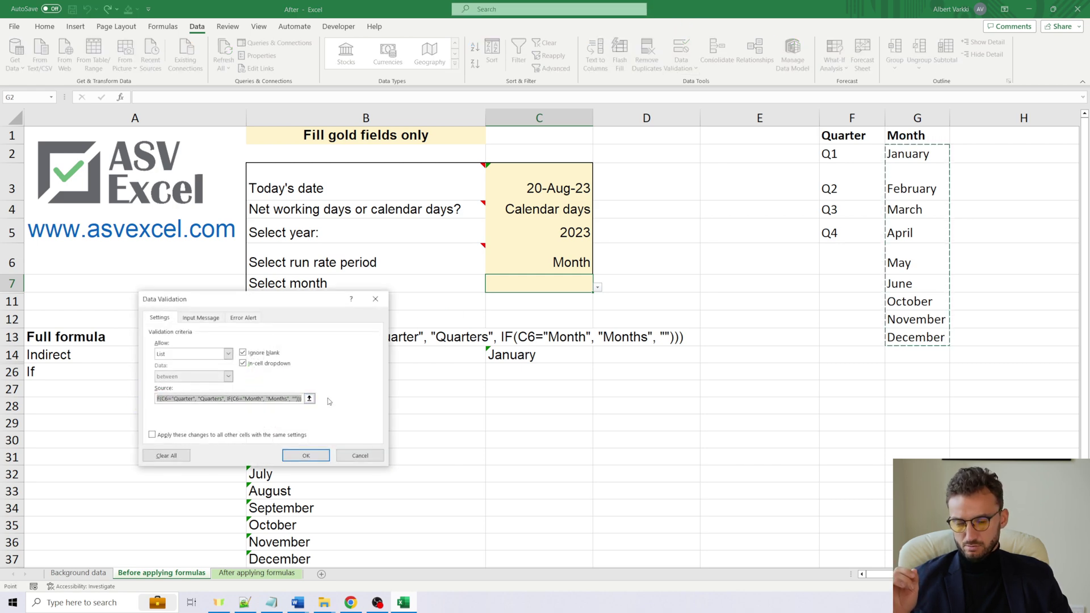